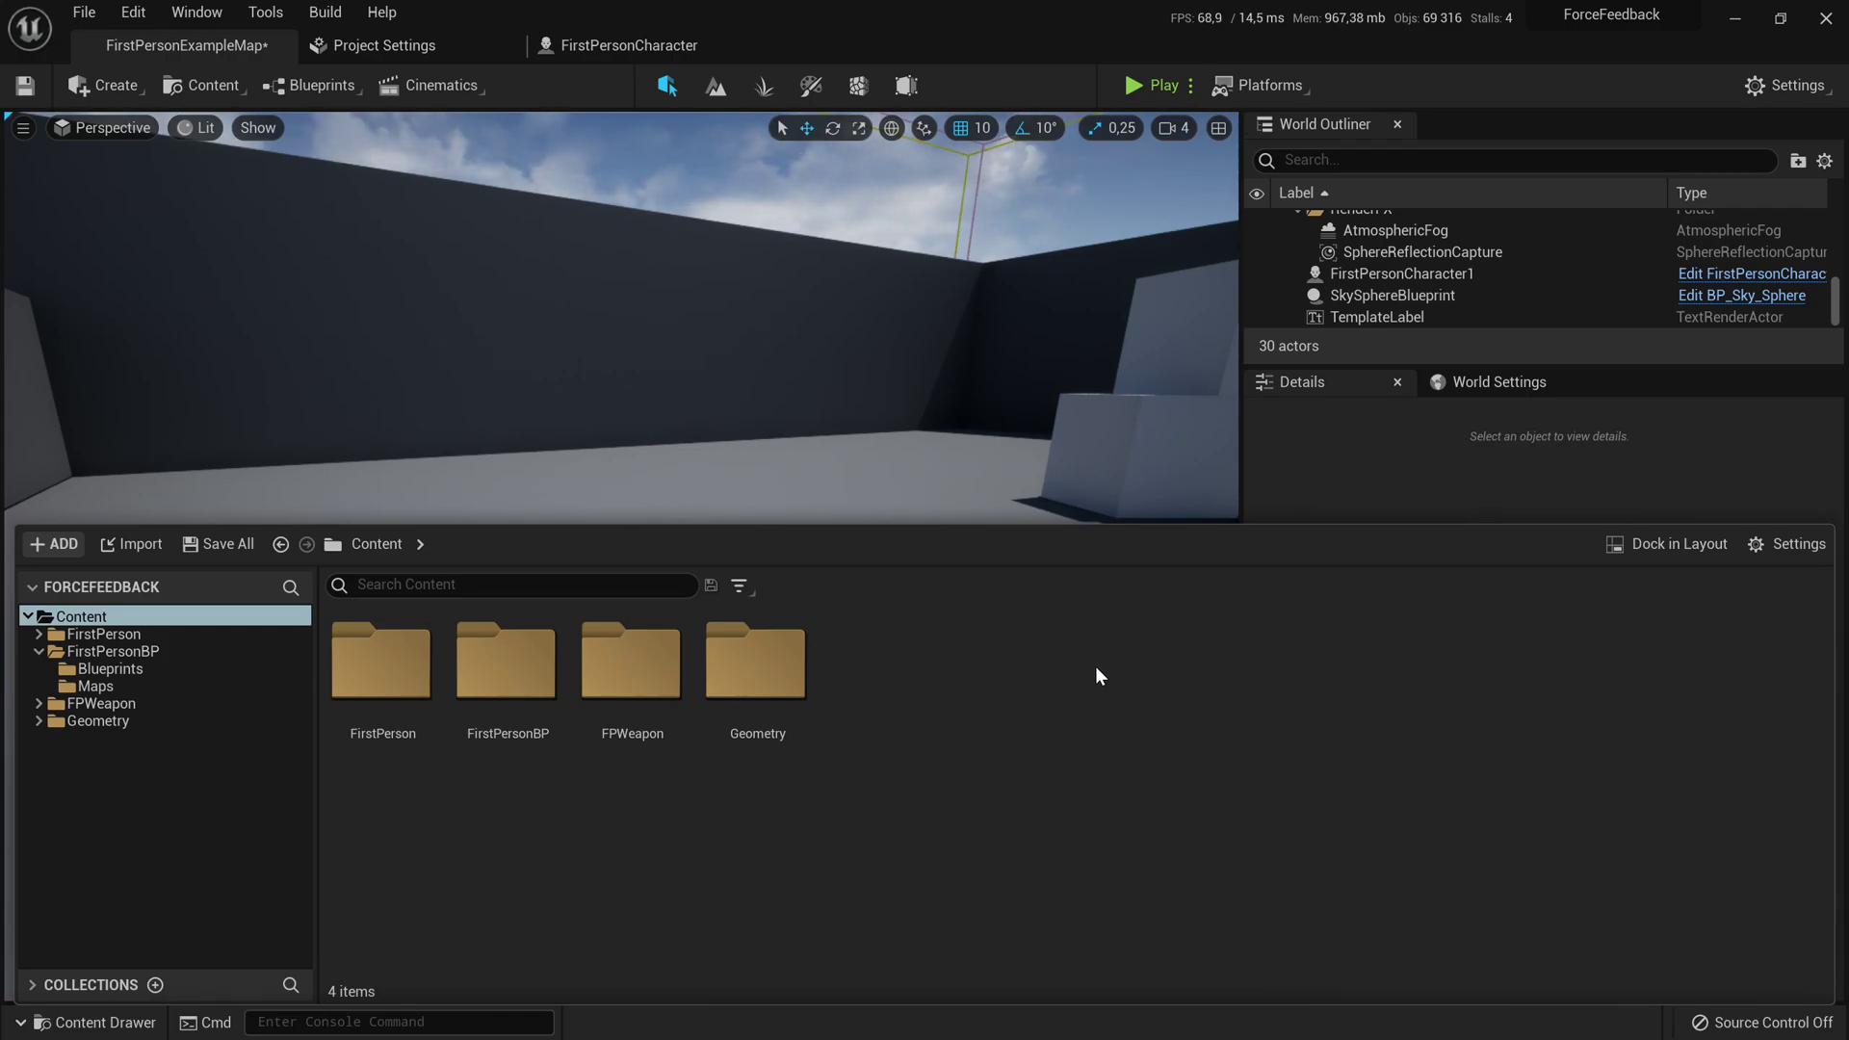
Step: Create a Force Feedback Effect asset in Content with the default name NewForceFeedbackEffect
right_click(906, 661)
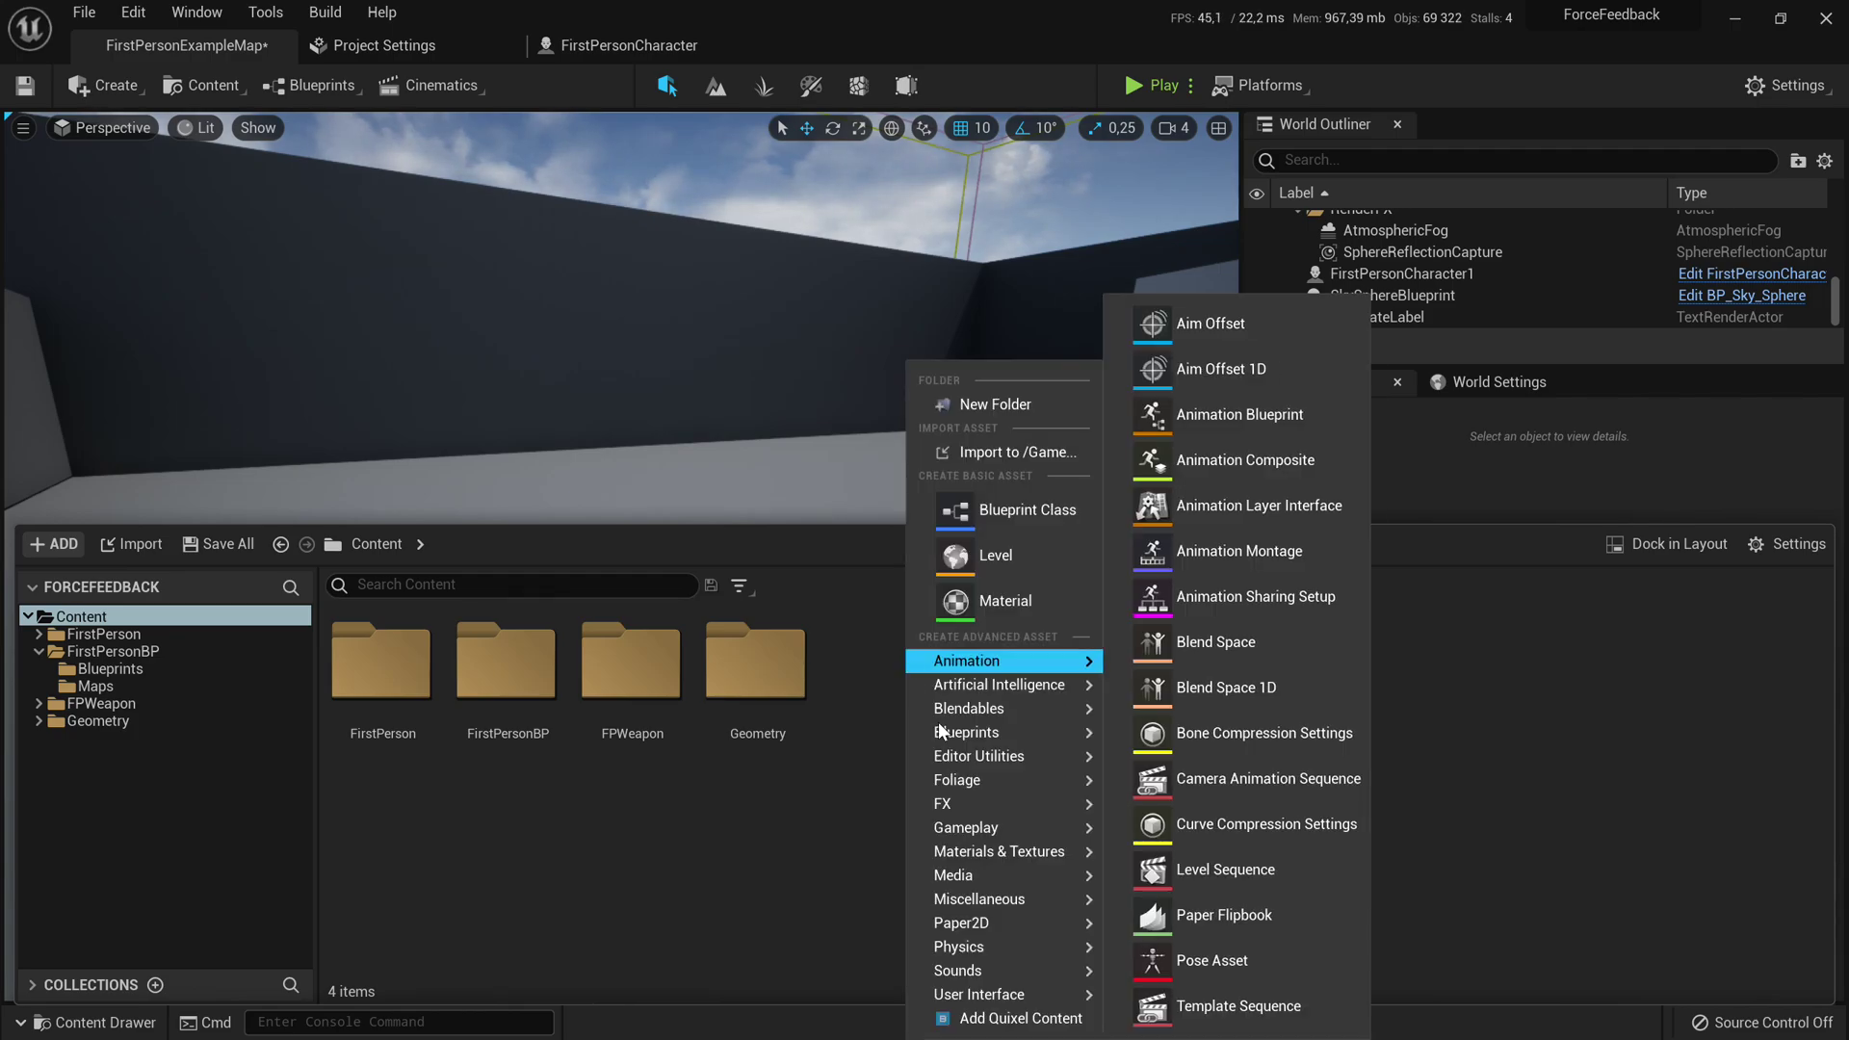
mouse_move(1031, 898)
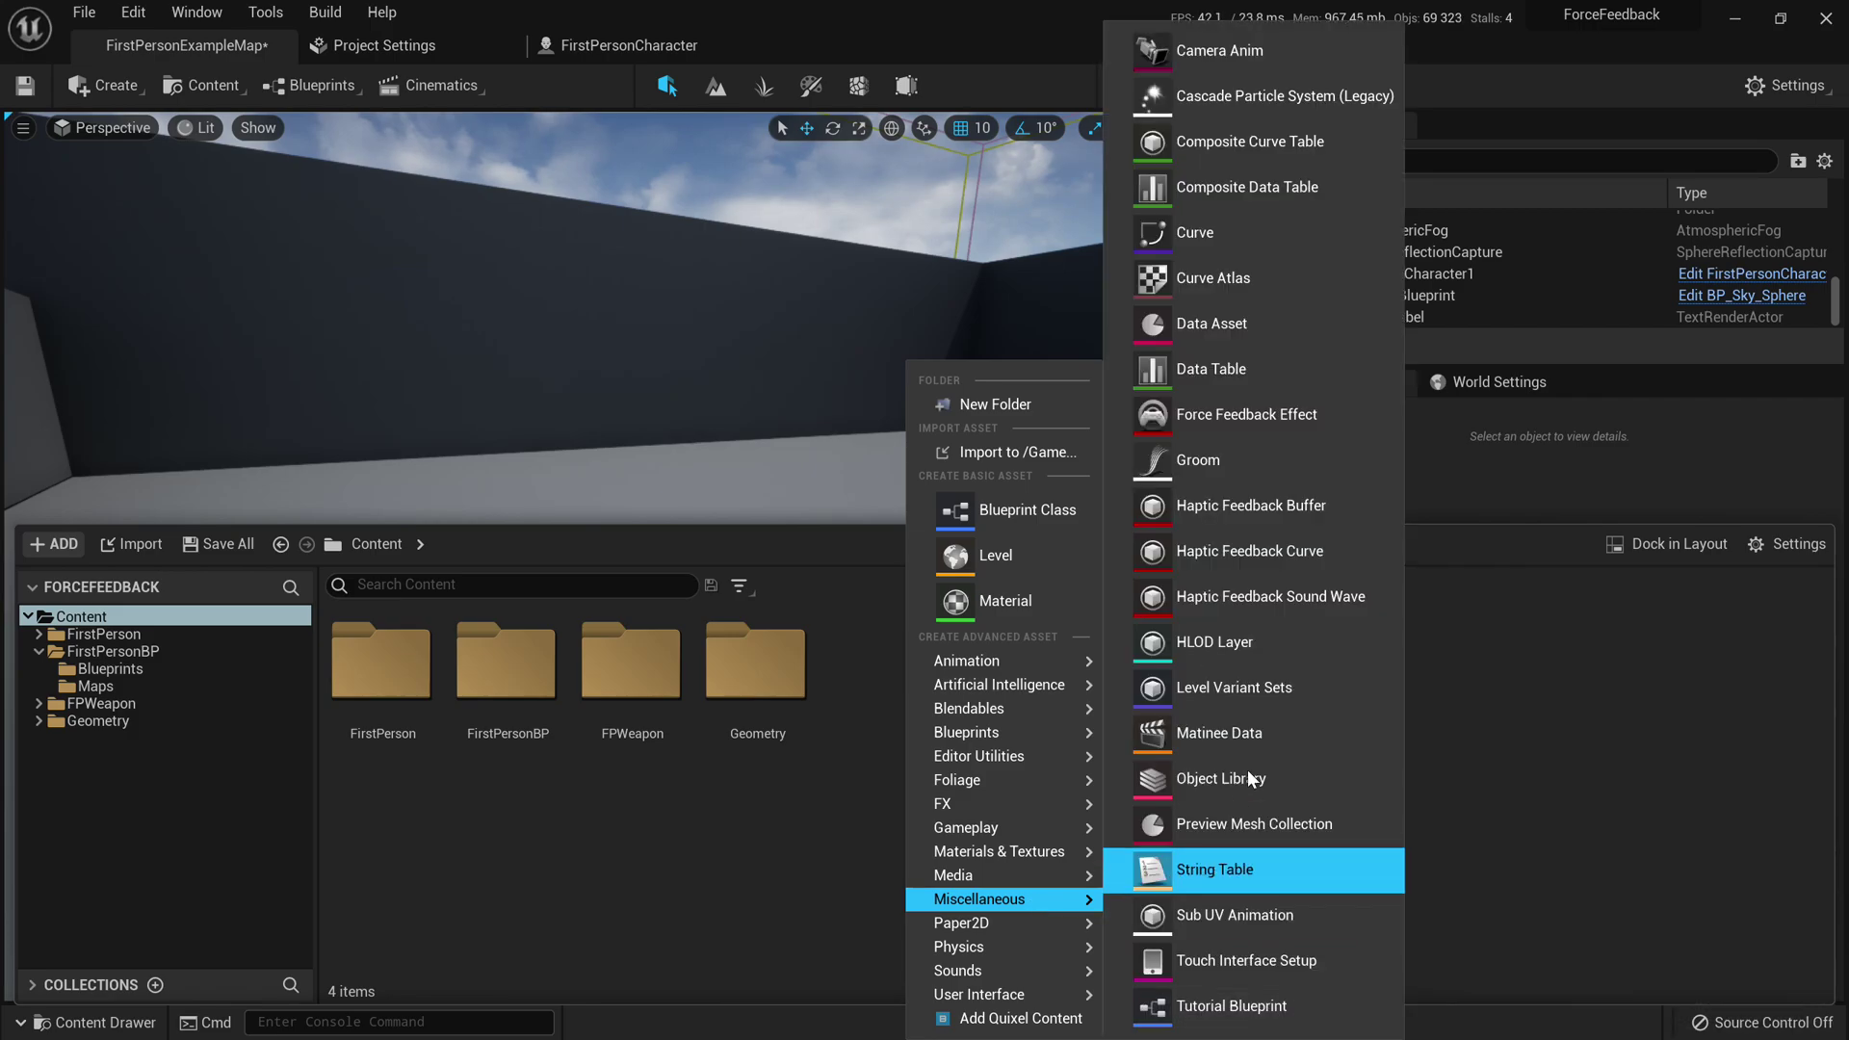
click(1250, 418)
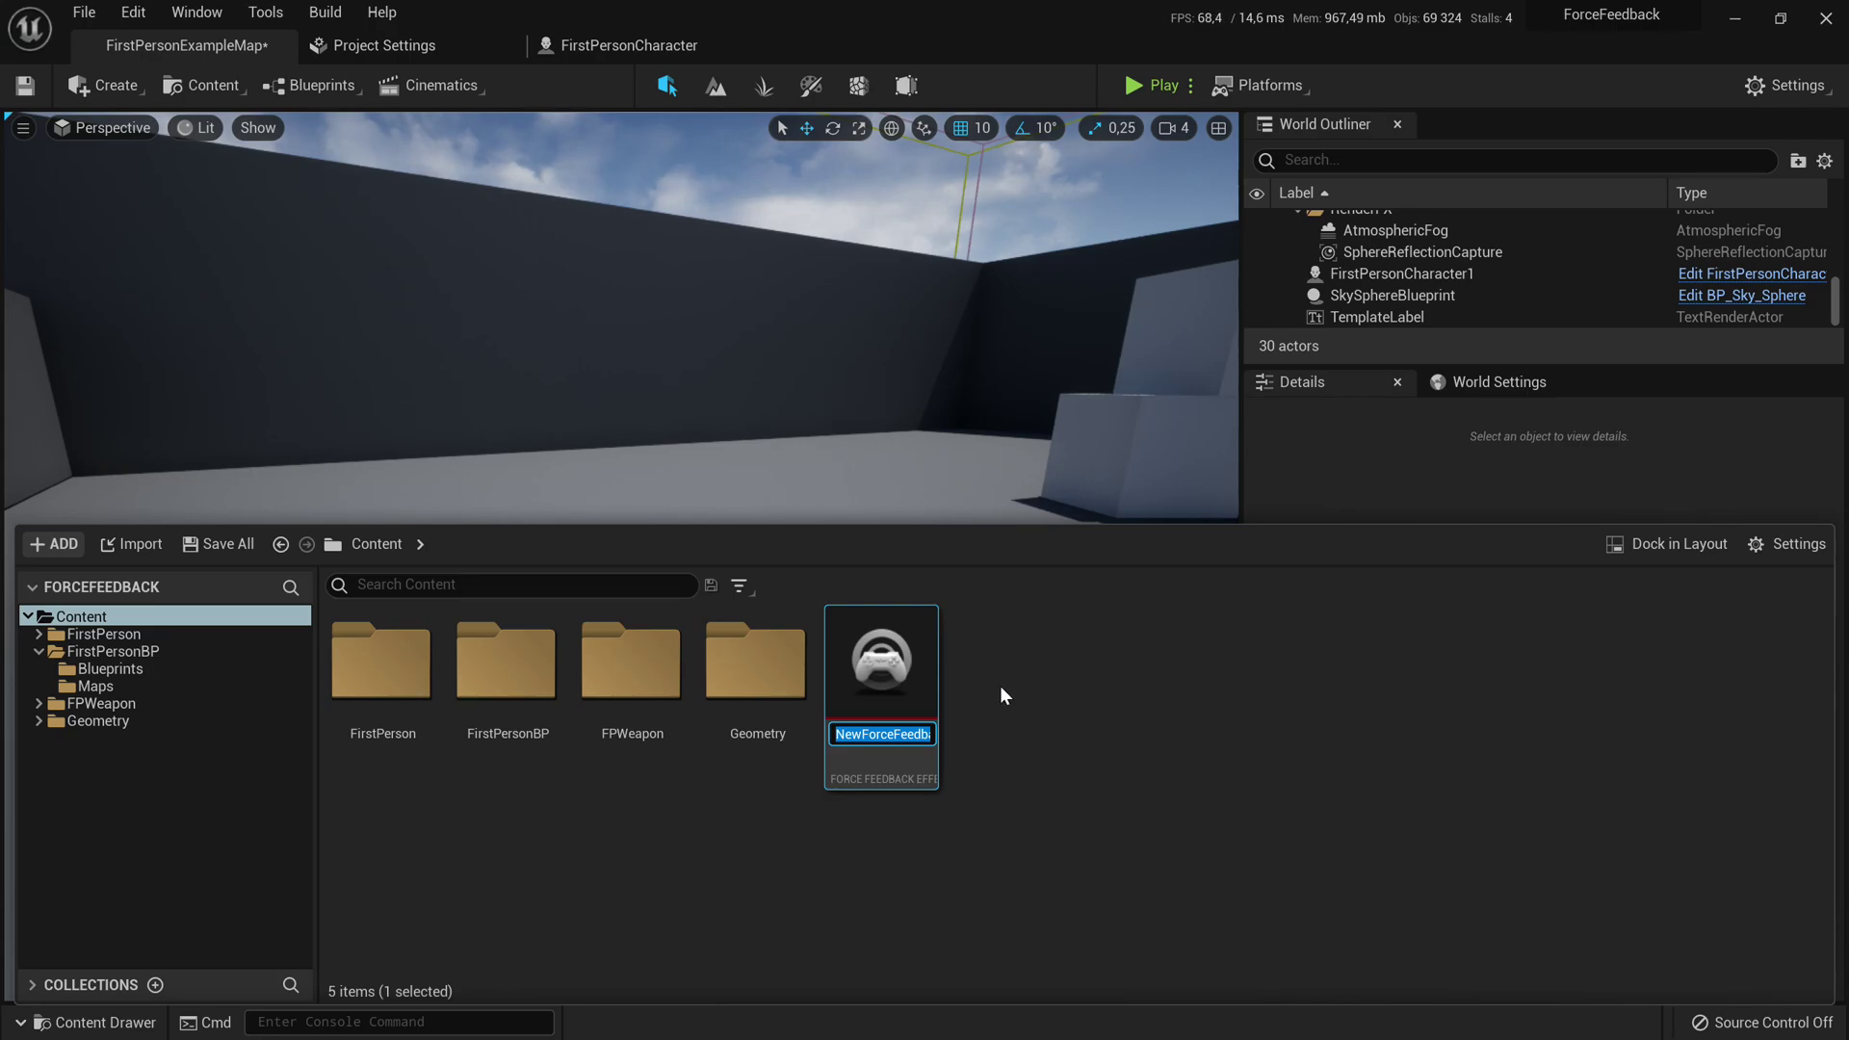
key(Return)
Step: Open NewForceFeedbackEffect and expand channel Index [0]'s Affects options, curve and External Curve settings
double_click(883, 743)
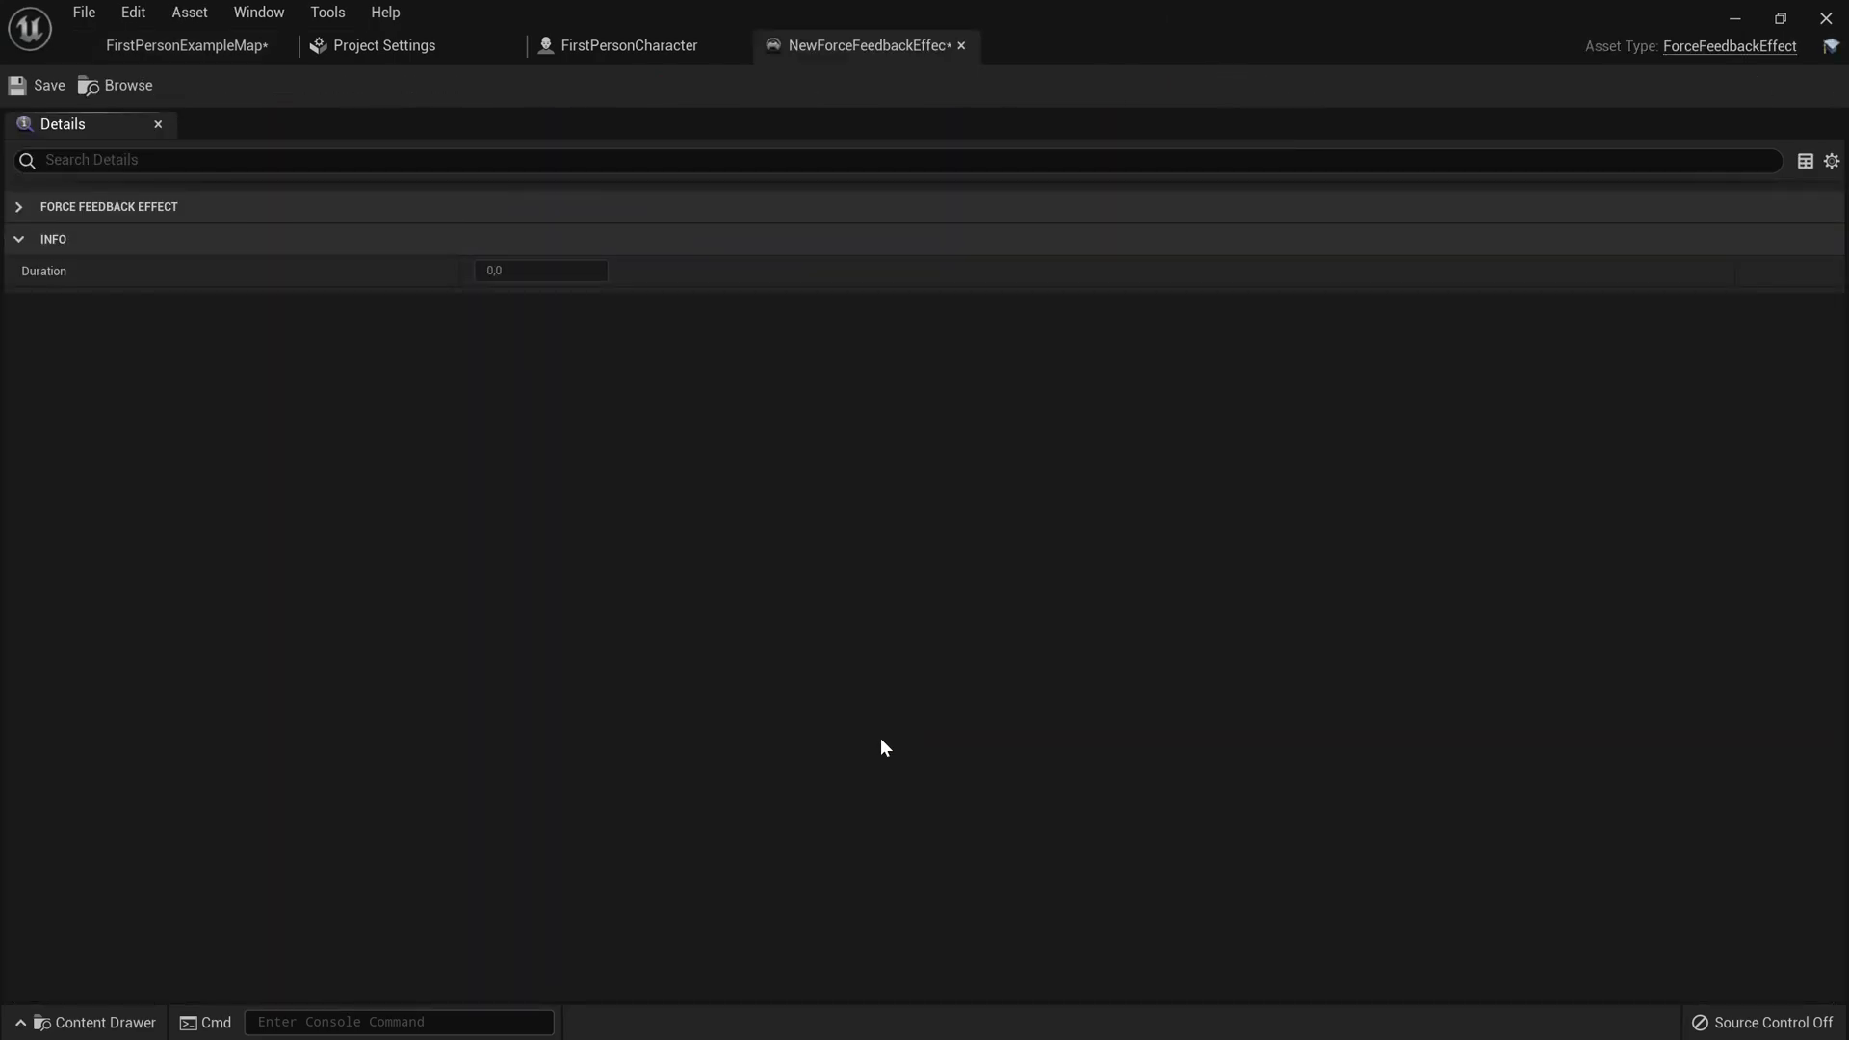
click(29, 210)
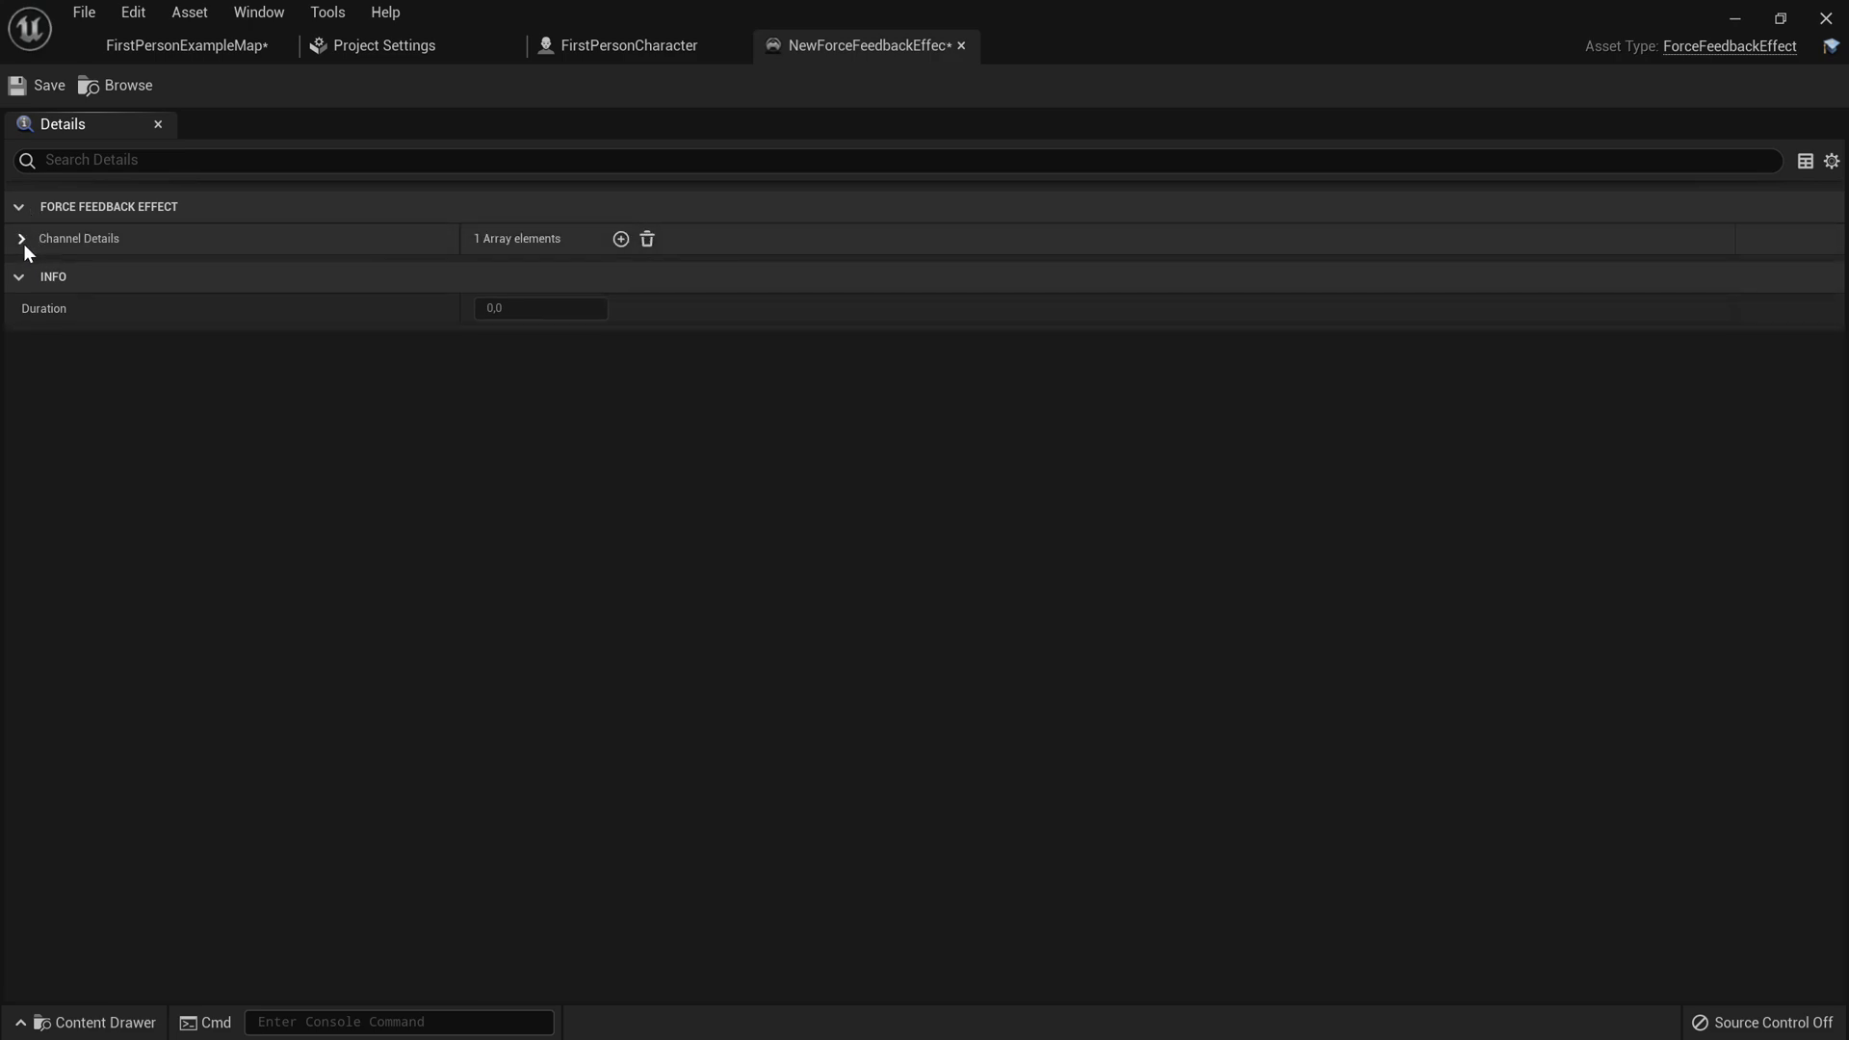
click(22, 241)
click(44, 272)
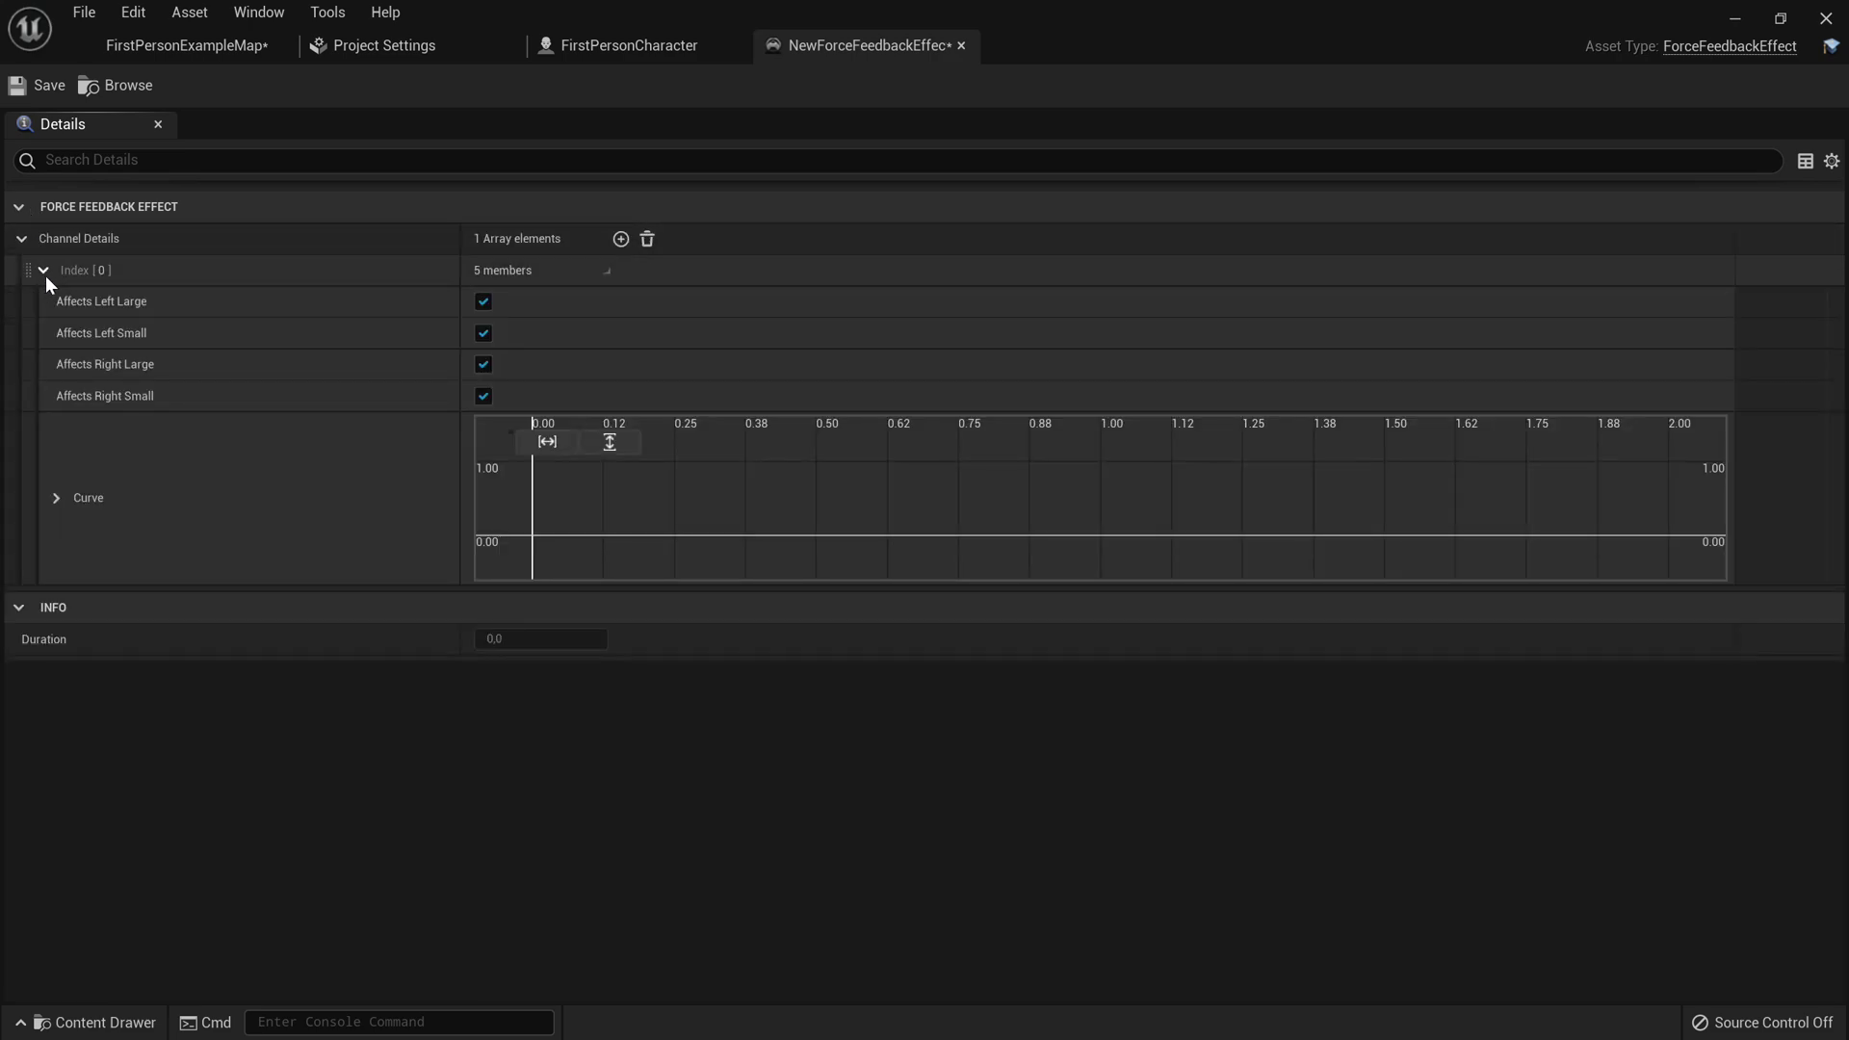
click(54, 499)
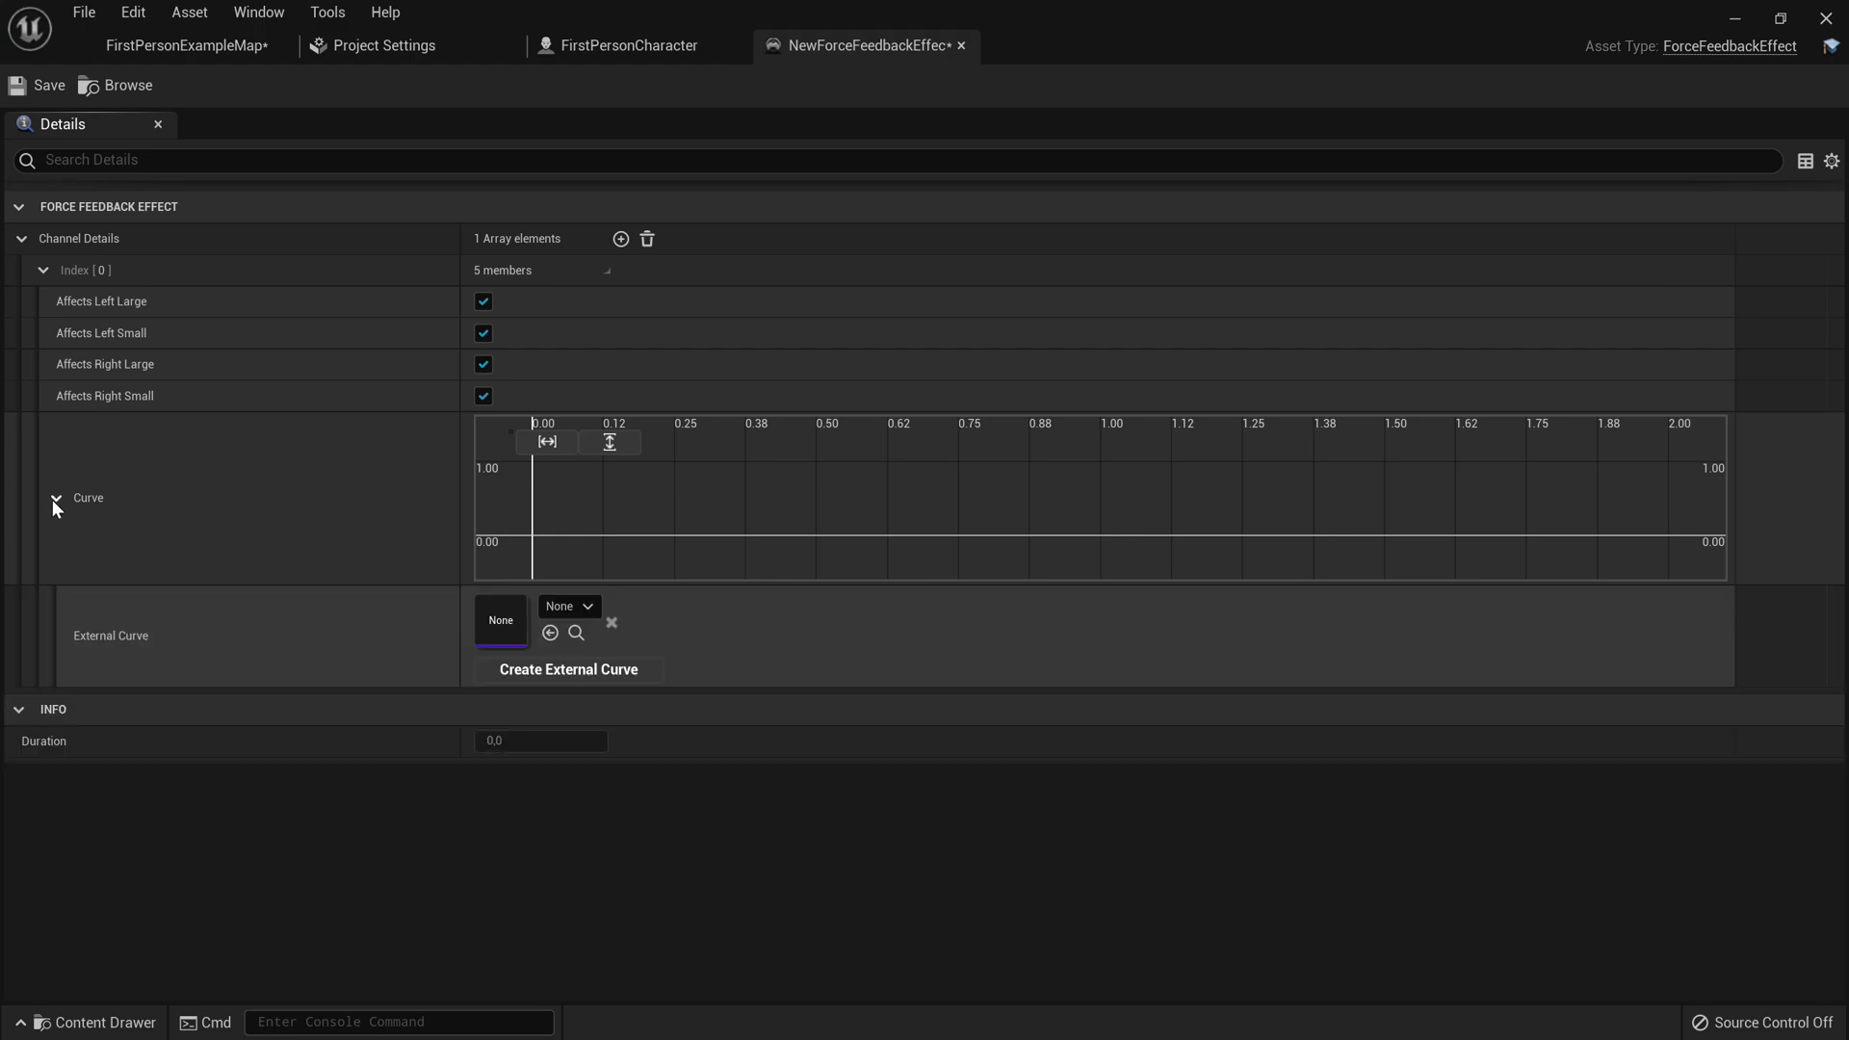
Step: Open the rumble curve in a larger editor and add a starting key at time 0, value 0
double_click(671, 514)
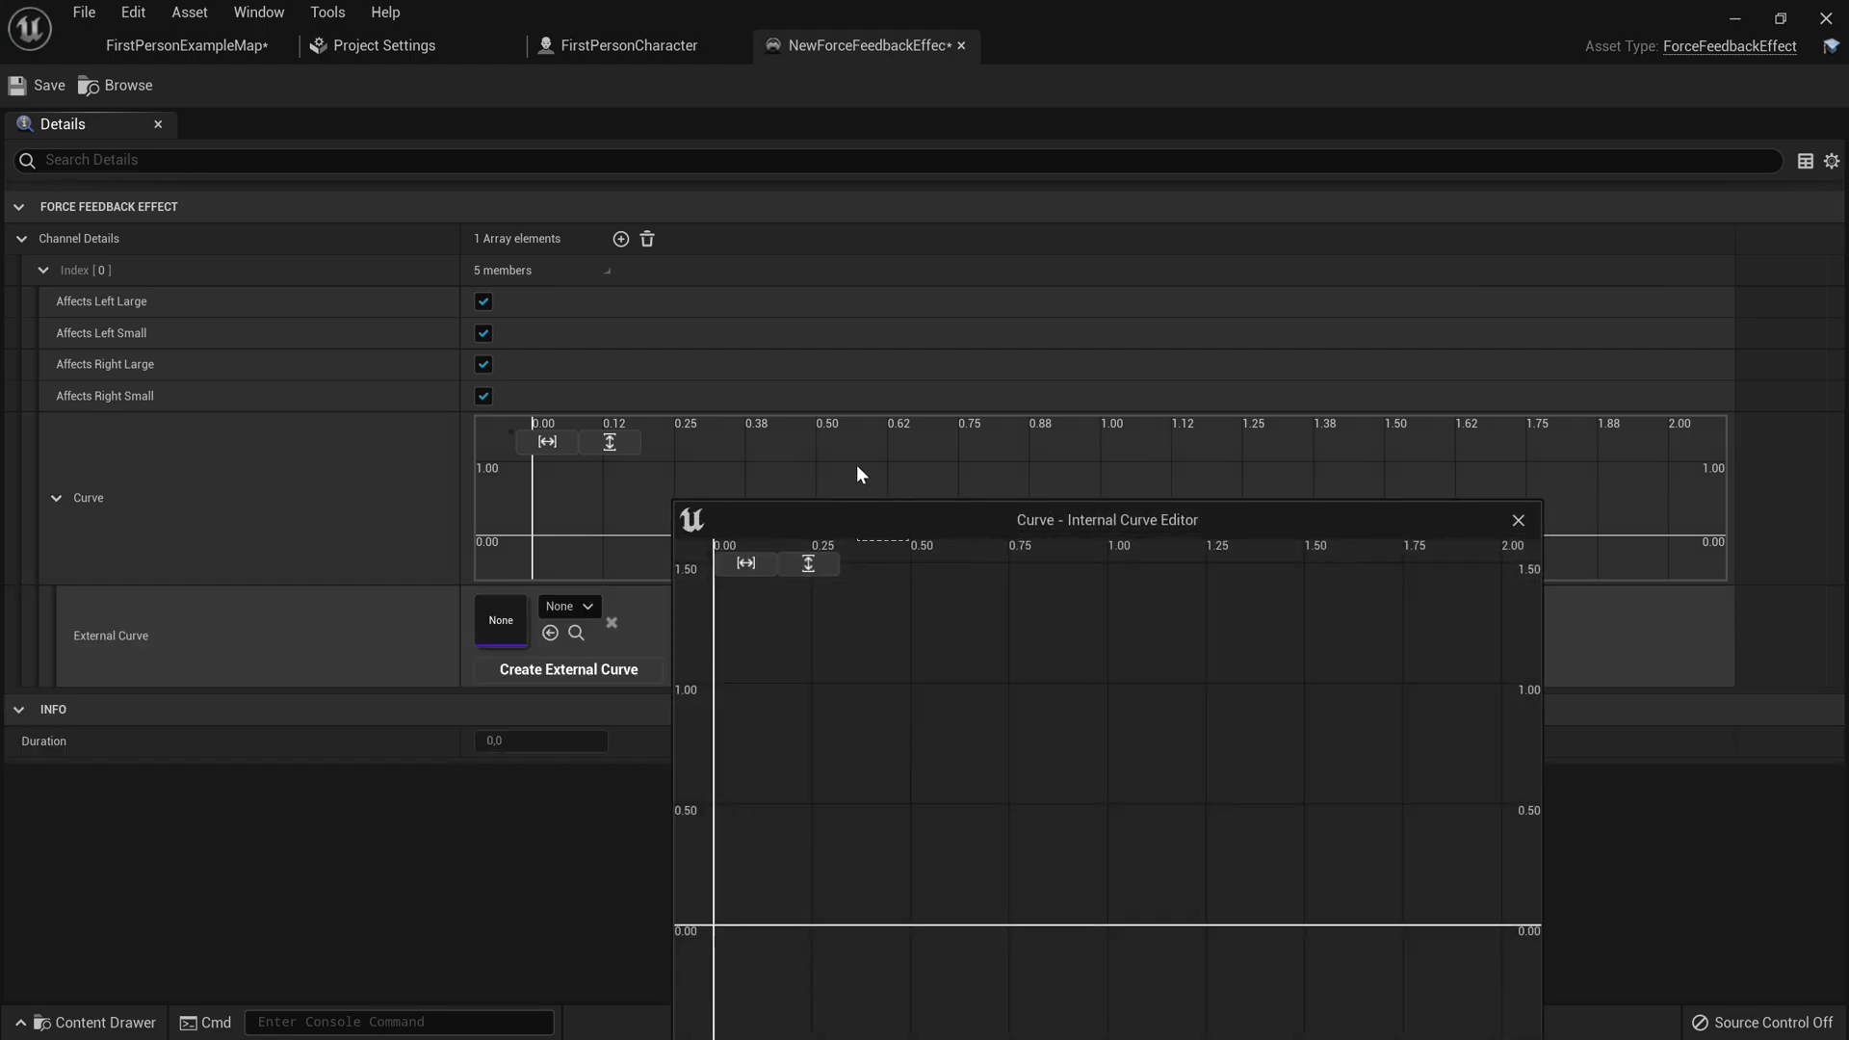
drag(905, 524, 749, 247)
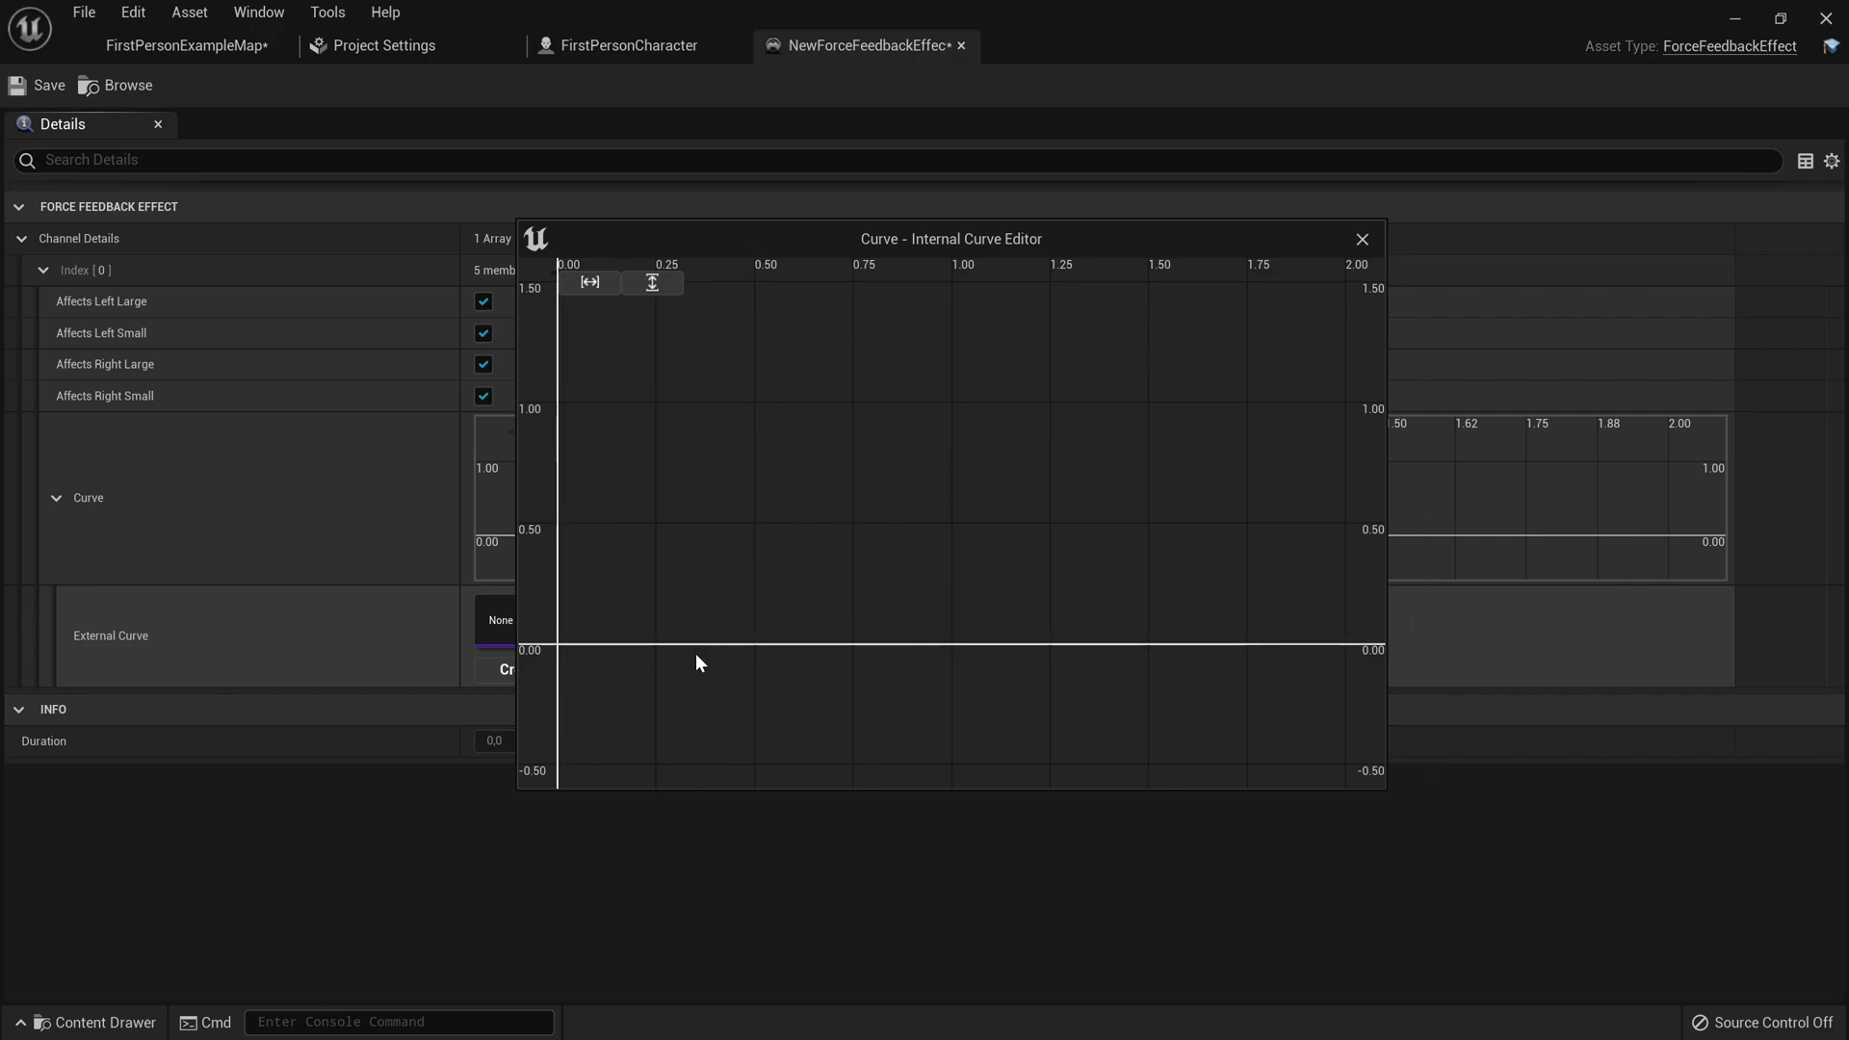
right_click(559, 646)
click(643, 684)
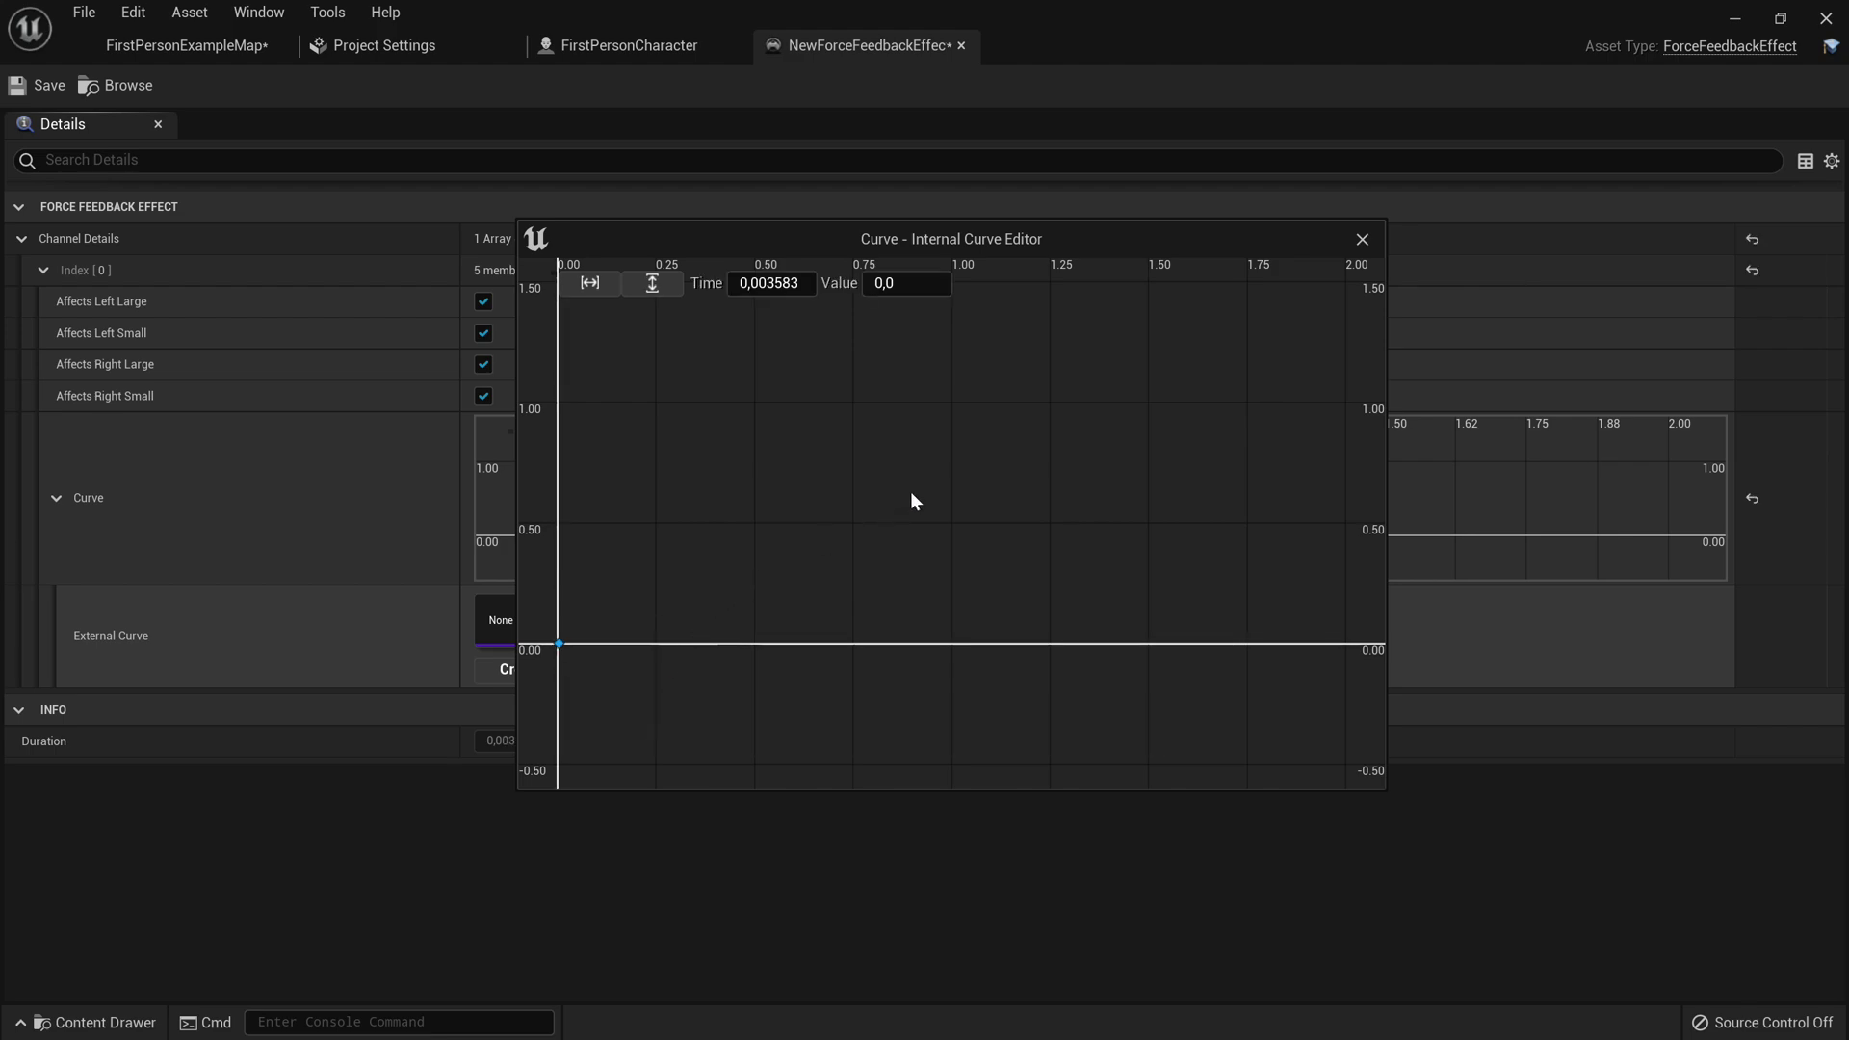
Step: Add three more keys near 0.23 s, 0.67 s and 1.26 s forming a ramp up to 1.0
right_click(969, 407)
click(1007, 447)
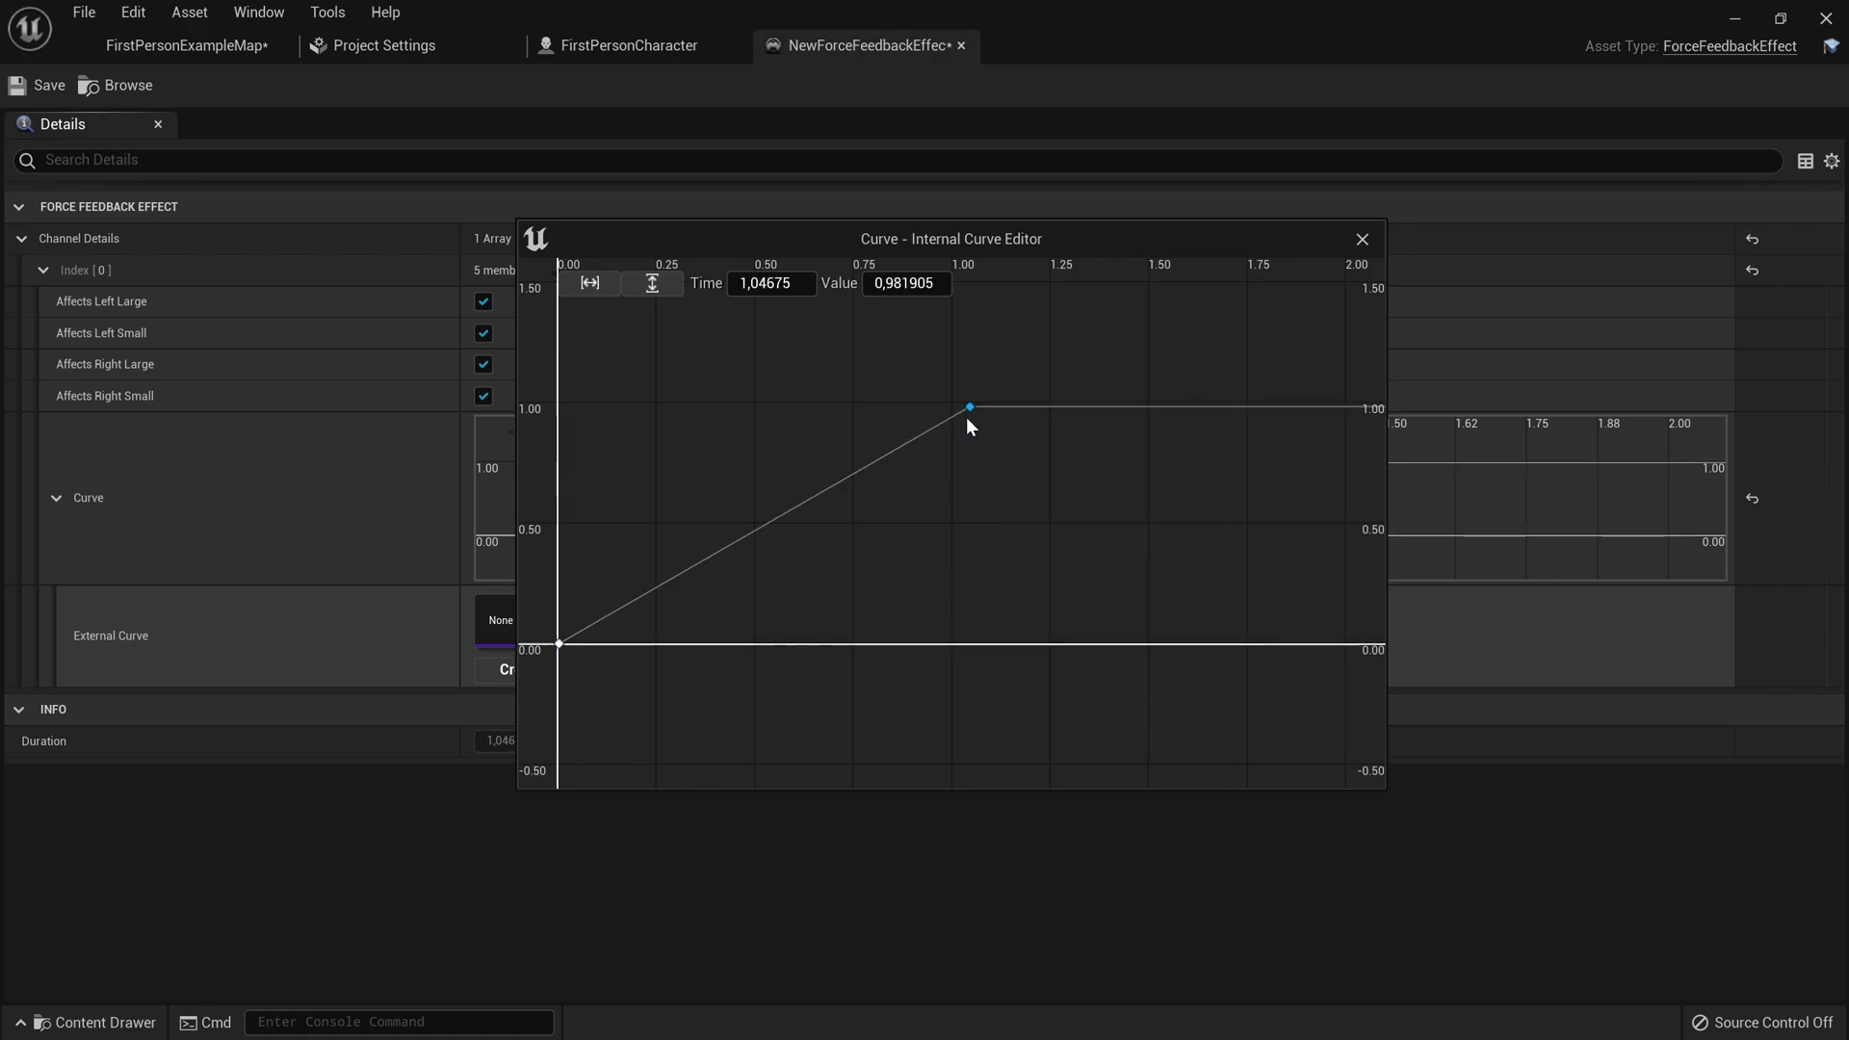
drag(973, 411, 650, 579)
right_click(811, 499)
click(924, 541)
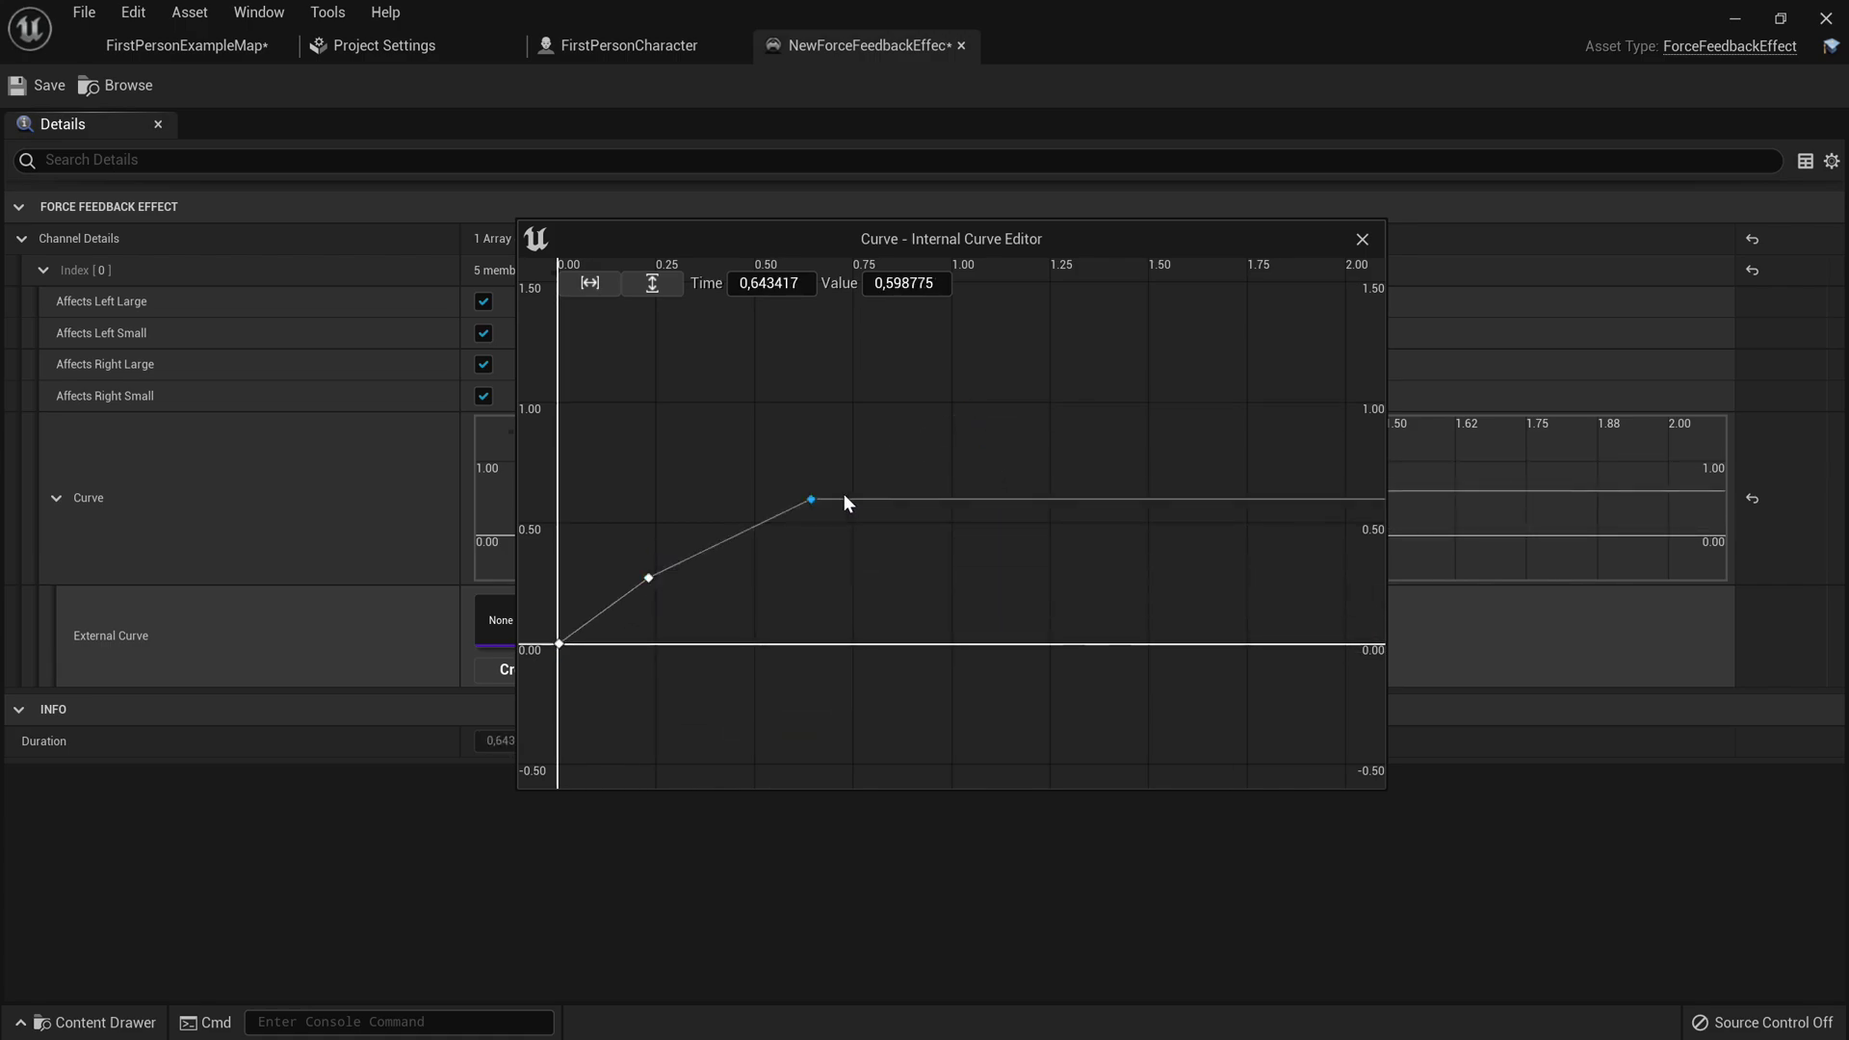
drag(811, 499, 820, 511)
right_click(1084, 453)
click(1155, 501)
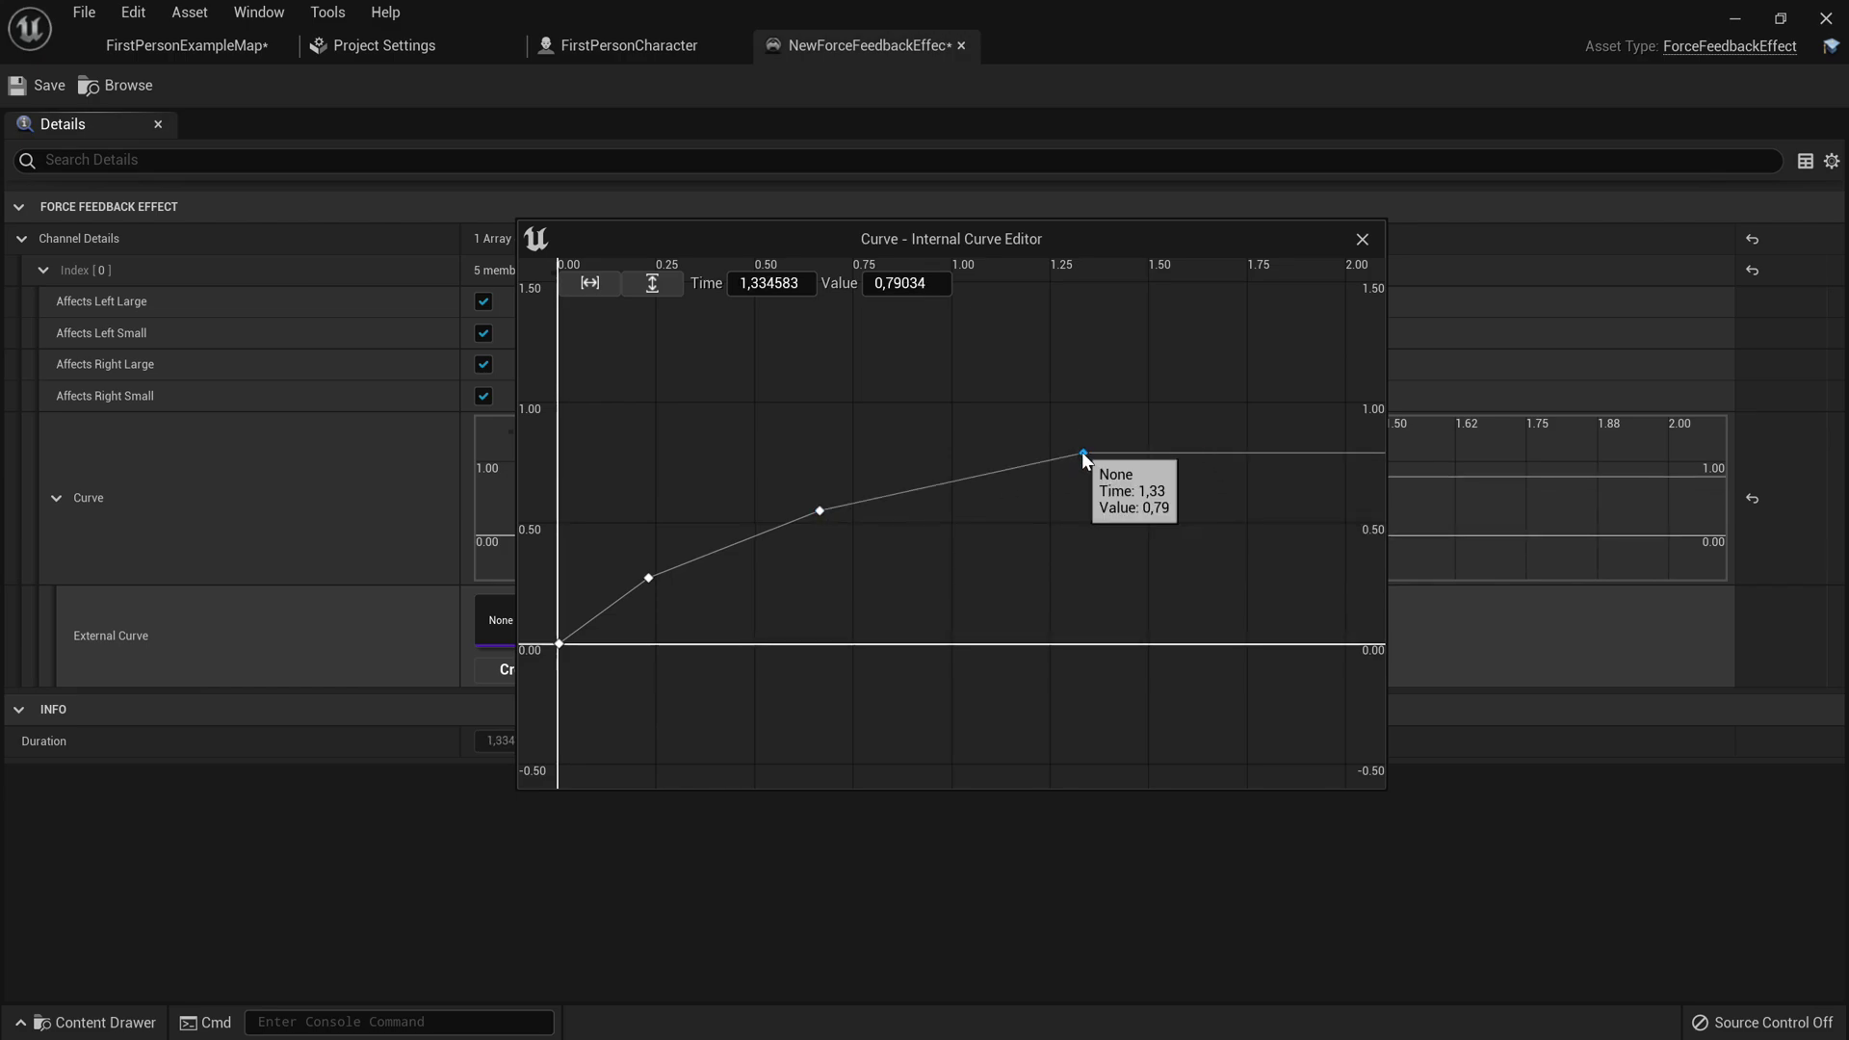
drag(1083, 453, 1052, 401)
Step: Frame all four curve keys in view, then close the larger curve editor
key(f)
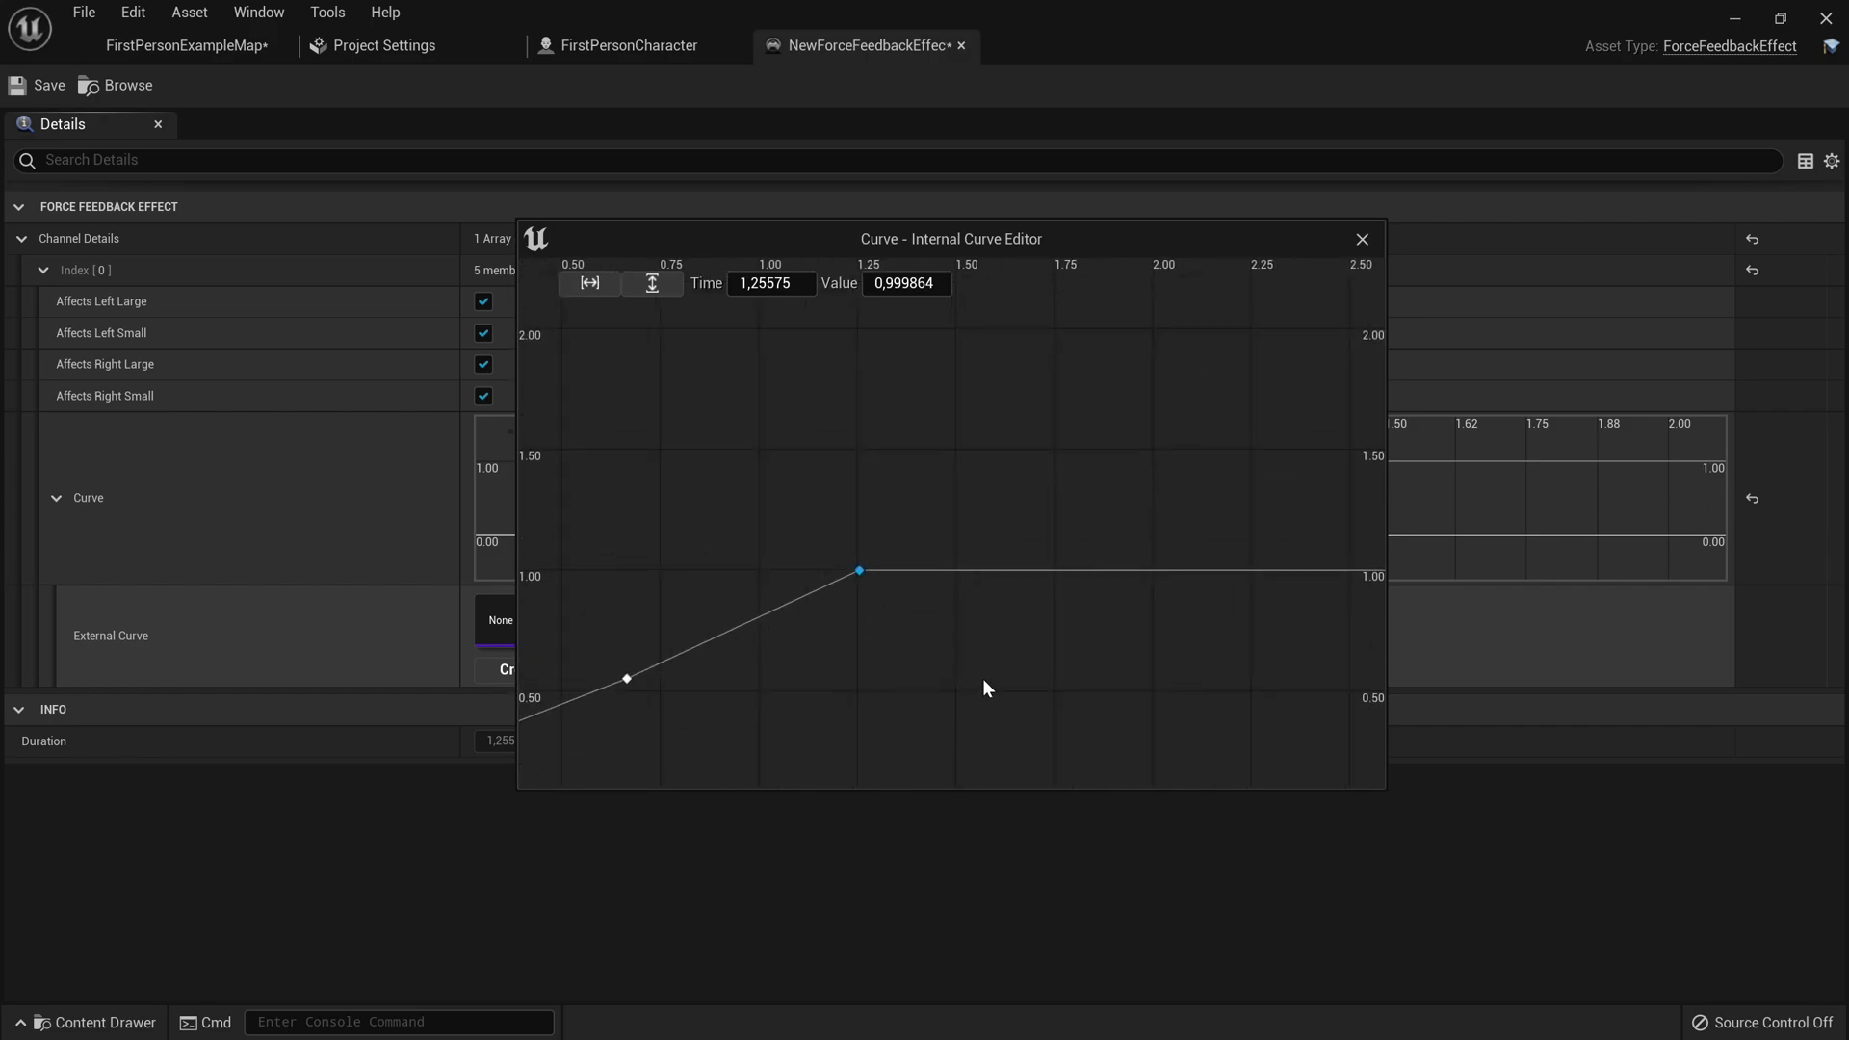
scroll(1159, 587, up, 2)
right_drag(1161, 443, 1046, 527)
scroll(1046, 527, up, 2)
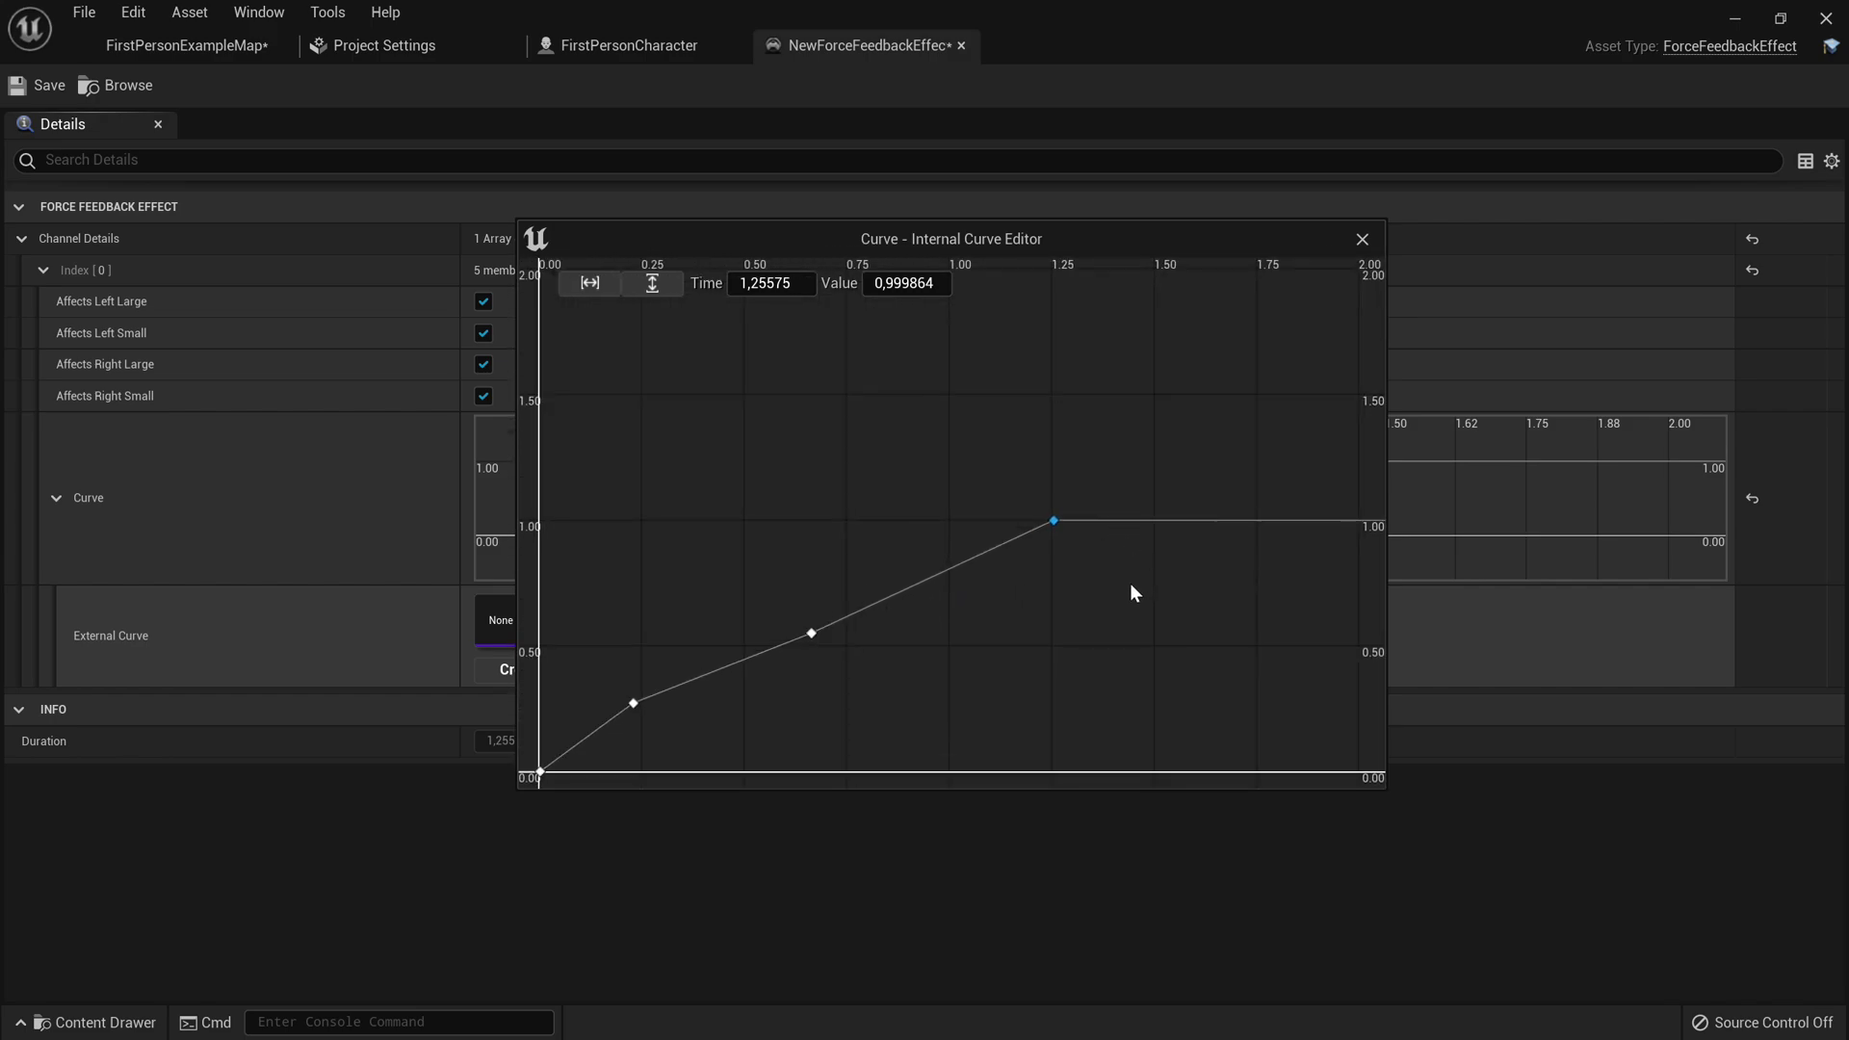
right_drag(1131, 597, 1051, 609)
scroll(957, 558, up, 2)
right_drag(958, 558, 983, 641)
scroll(1100, 615, up, 5)
right_drag(1184, 736, 659, 537)
scroll(988, 621, down, 1)
scroll(957, 613, down, 5)
scroll(1280, 494, down, 4)
scroll(1135, 500, down, 3)
scroll(1083, 603, up, 1)
scroll(658, 537, up, 2)
scroll(830, 536, down, 2)
right_drag(831, 536, 1202, 521)
scroll(1202, 522, down, 2)
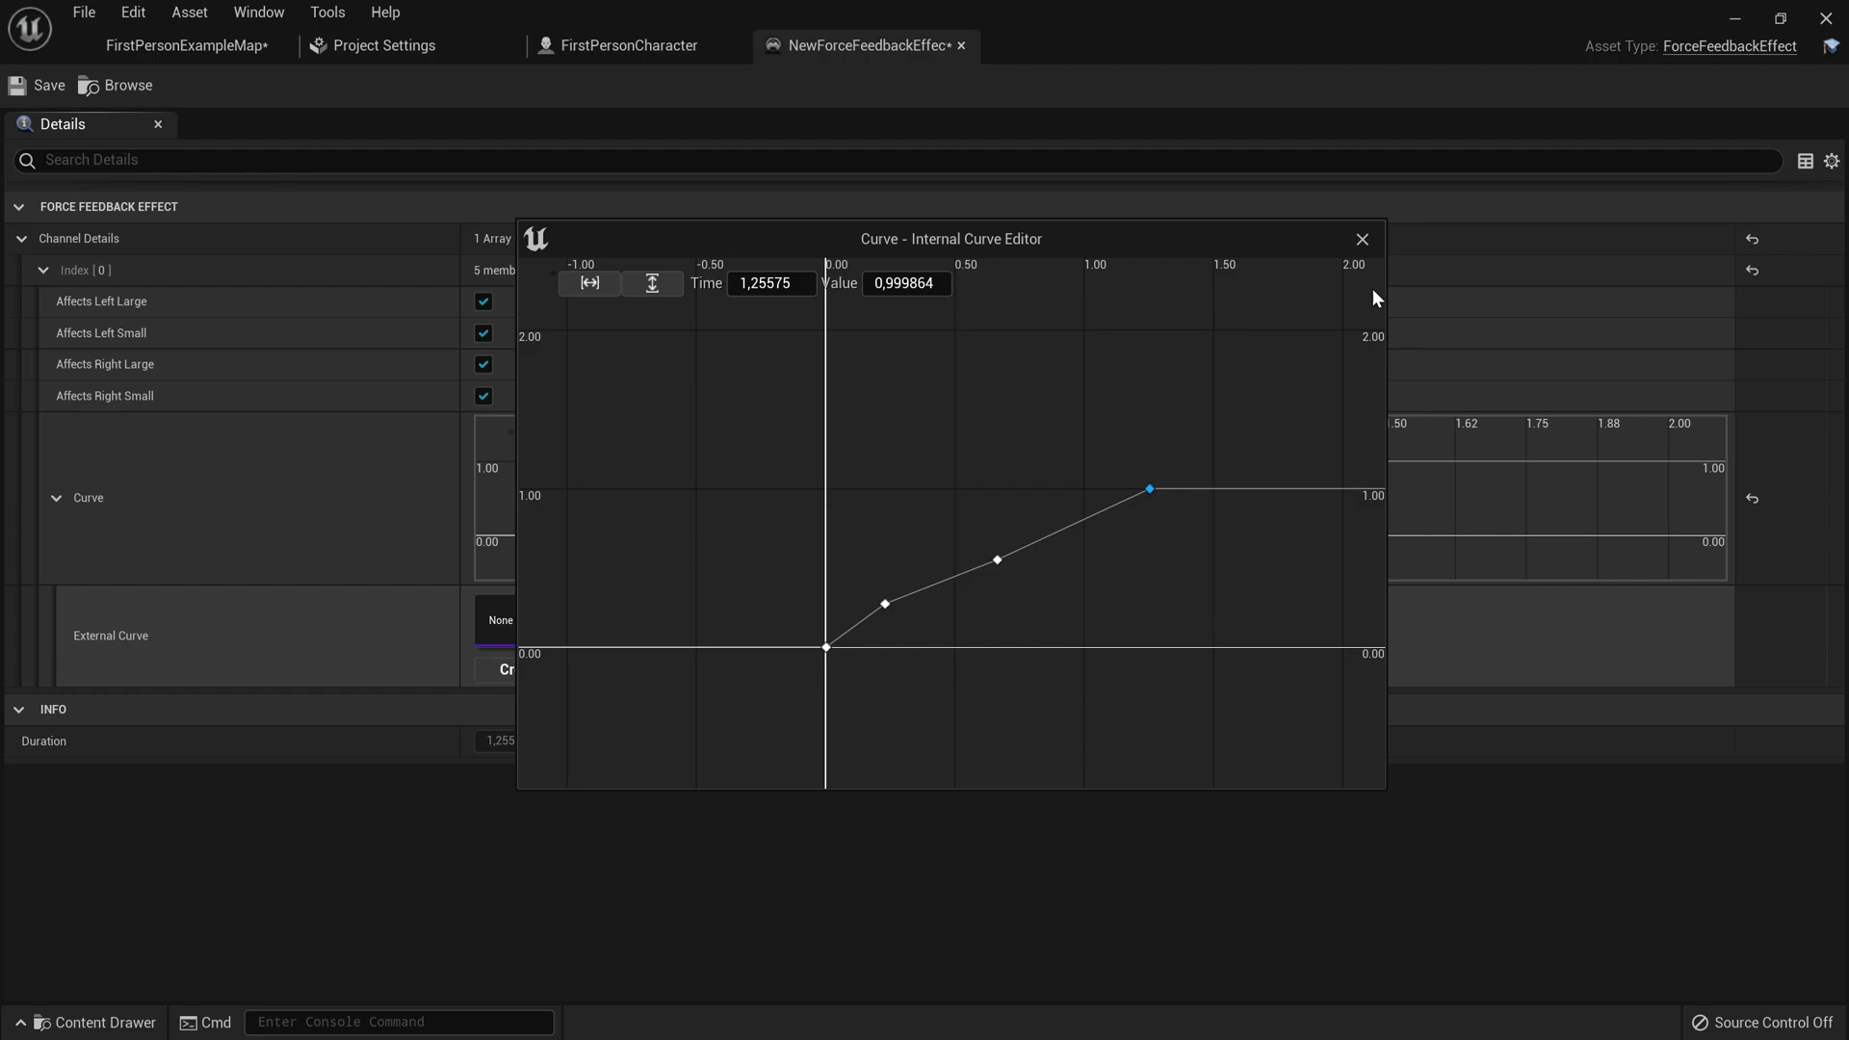
click(1363, 240)
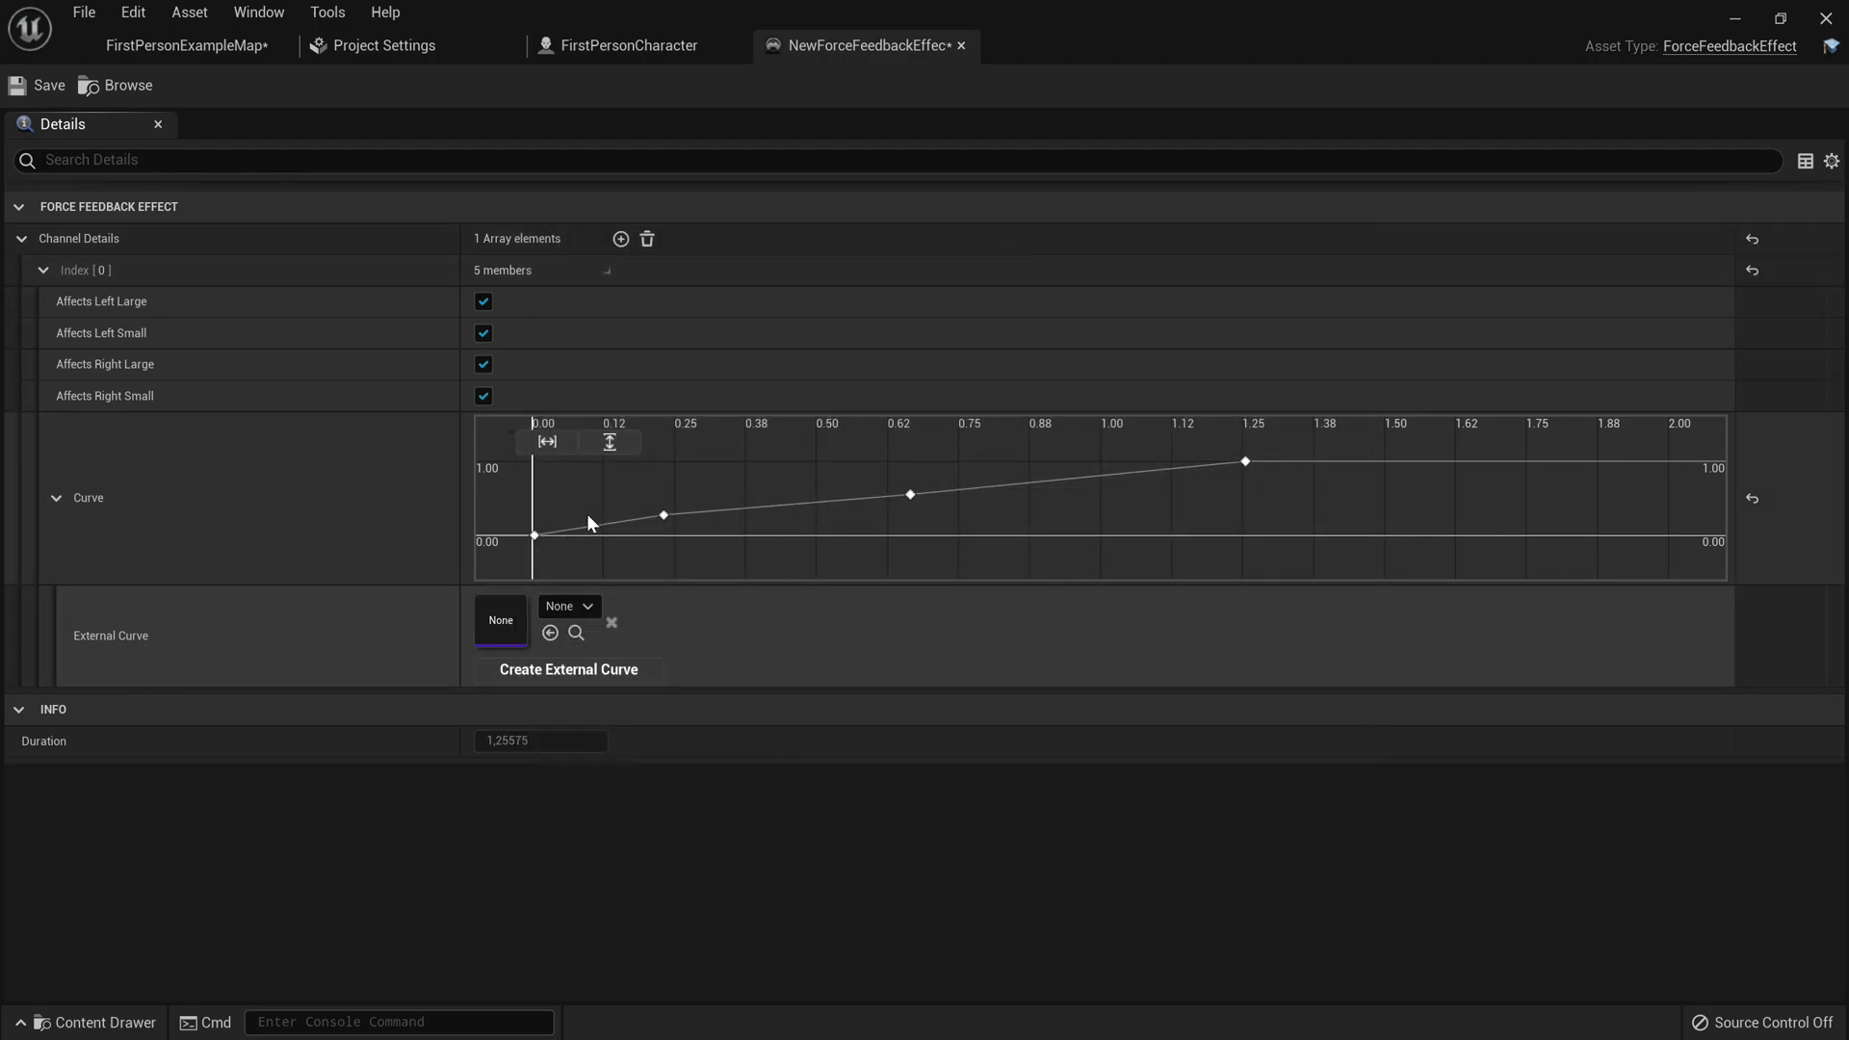
Step: Save the curve as NewForceFeedbackEffect_ExternalCurve in Content, linked as the channel's External Curve
click(580, 678)
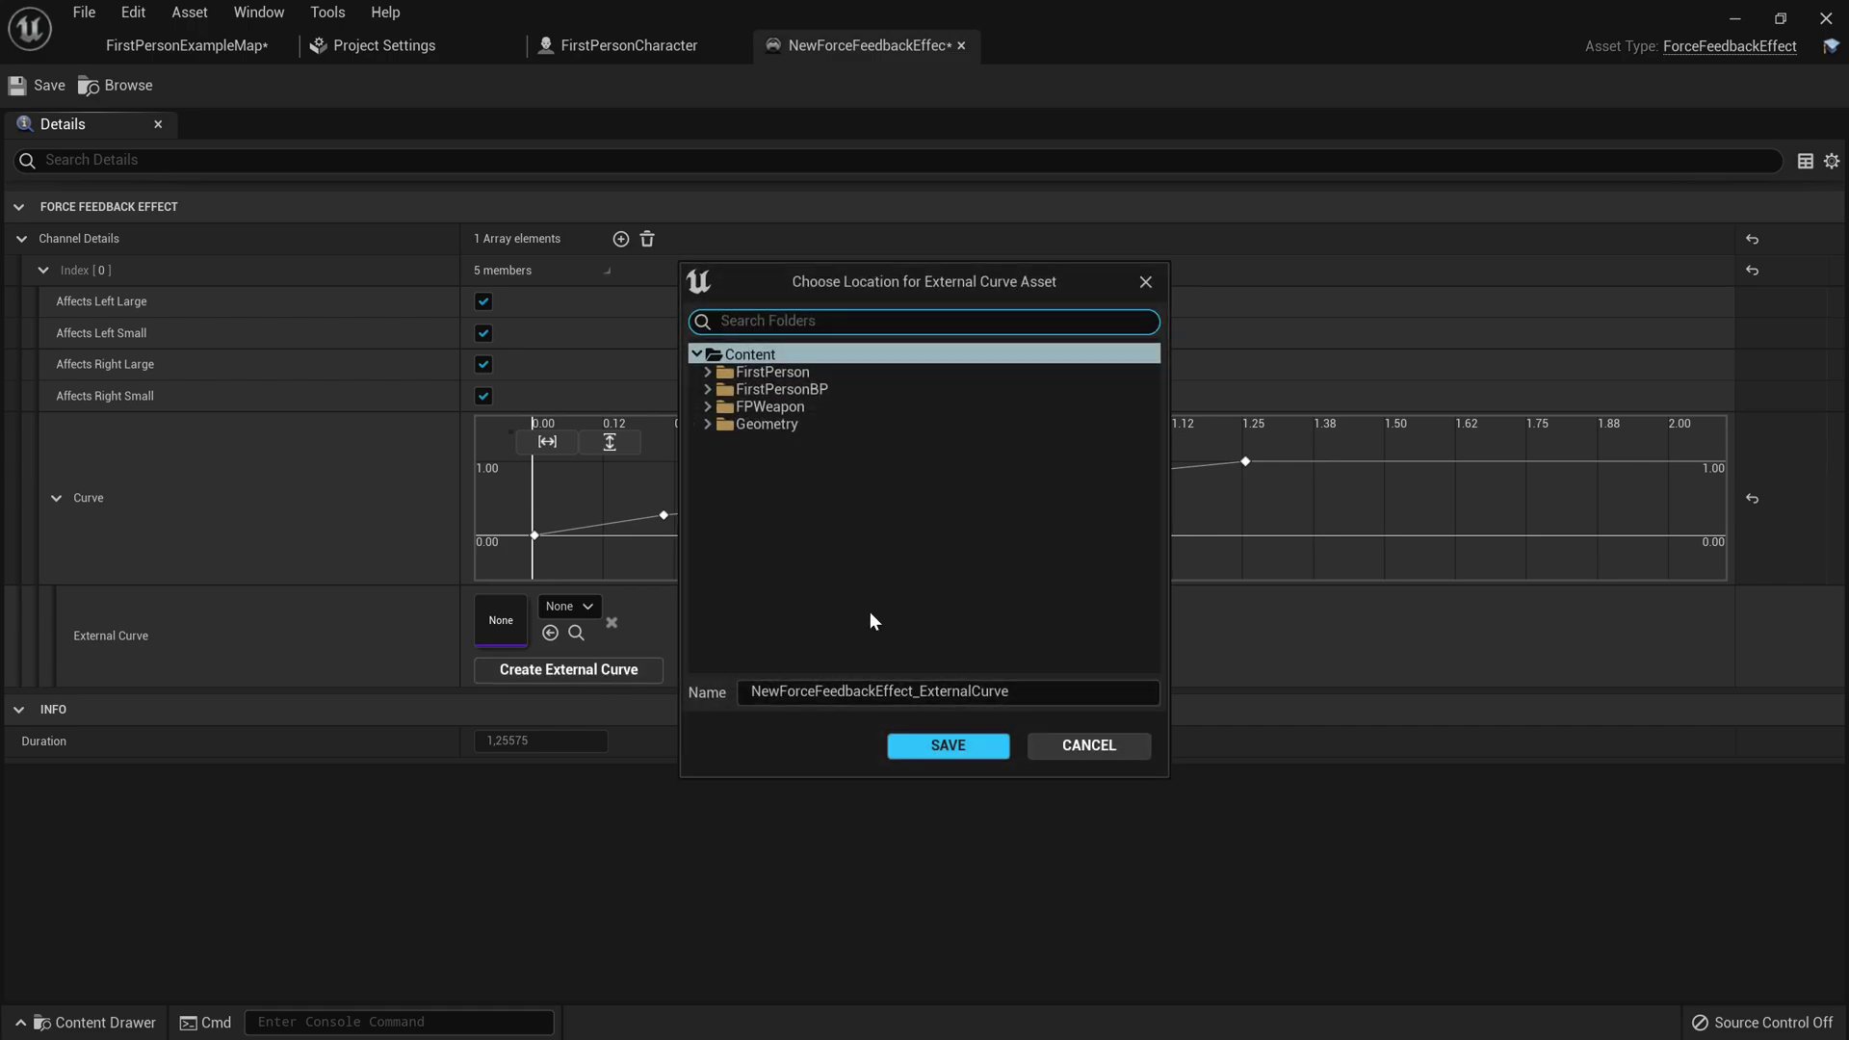
click(953, 746)
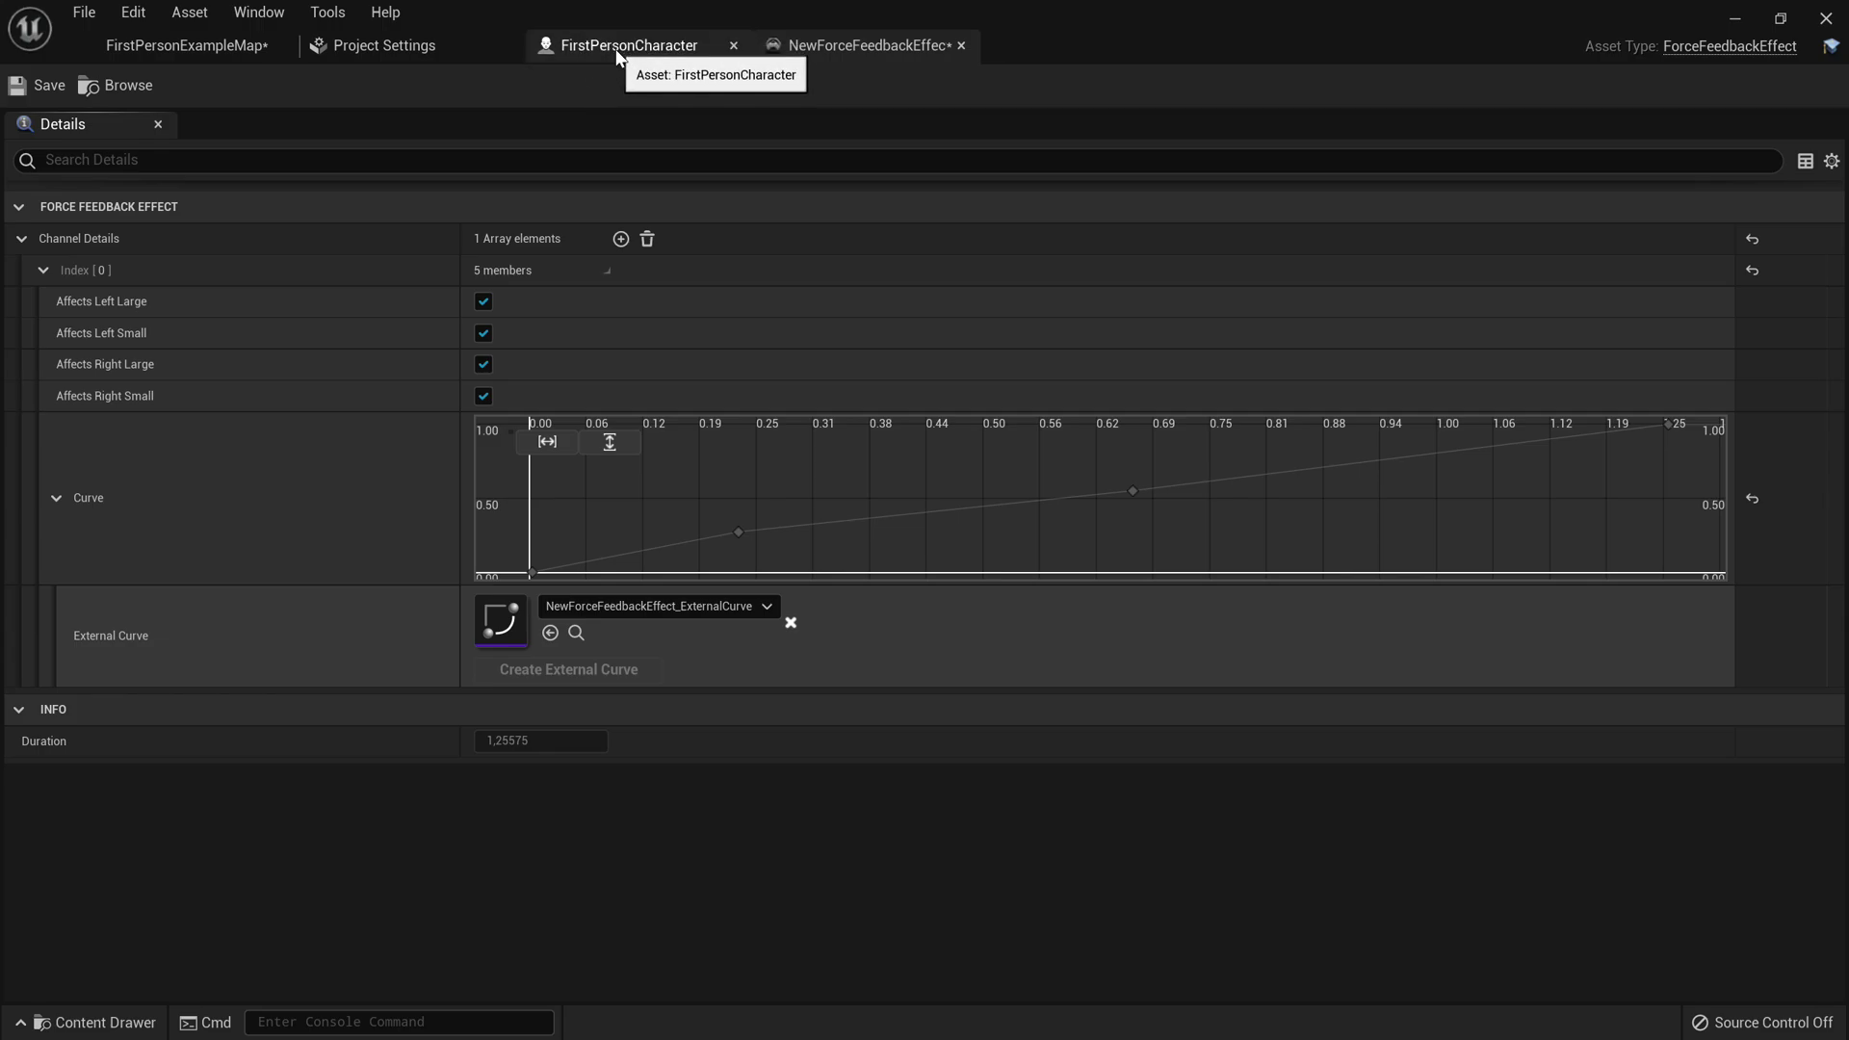
Step: Switch to FirstPersonCharacter and bring the Spawn projectile and Play Sound at Location nodes into view
click(616, 51)
scroll(1127, 587, down, 1)
right_drag(1128, 587, 1089, 529)
scroll(1222, 363, down, 1)
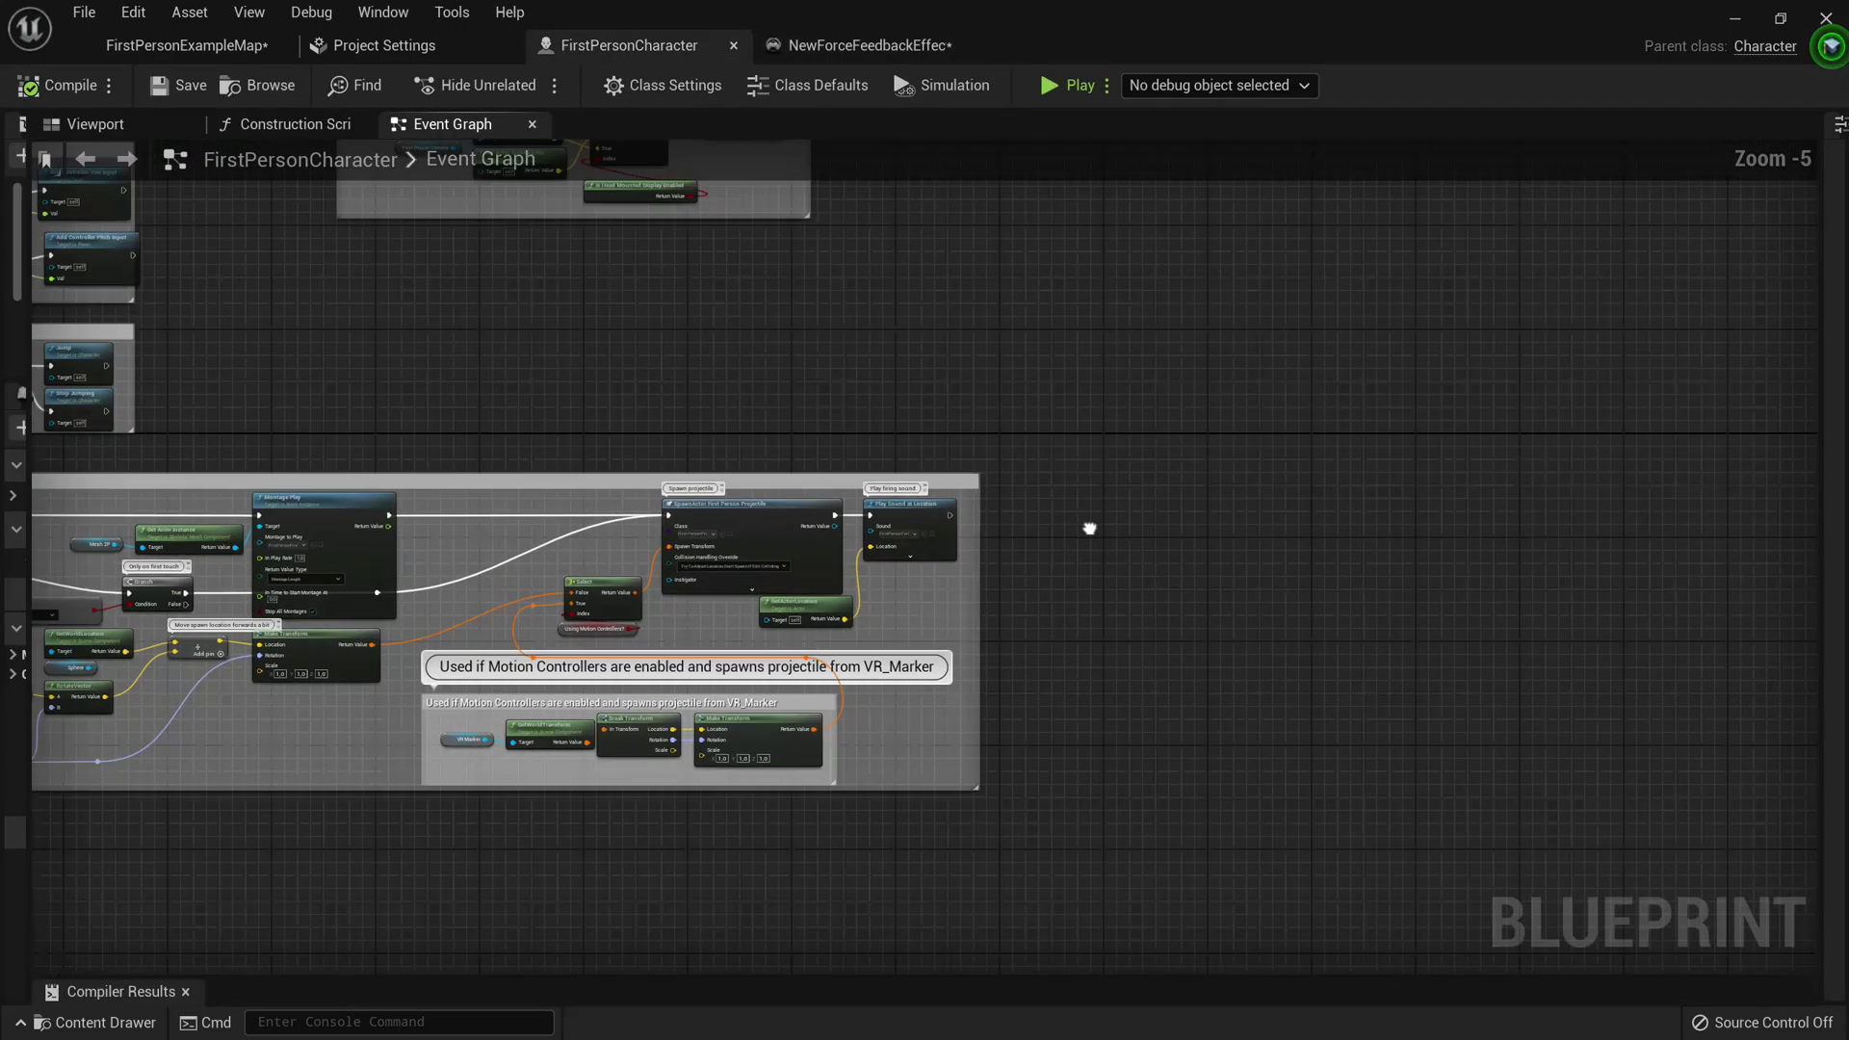
scroll(1089, 529, up, 5)
scroll(997, 510, down, 5)
scroll(819, 499, up, 3)
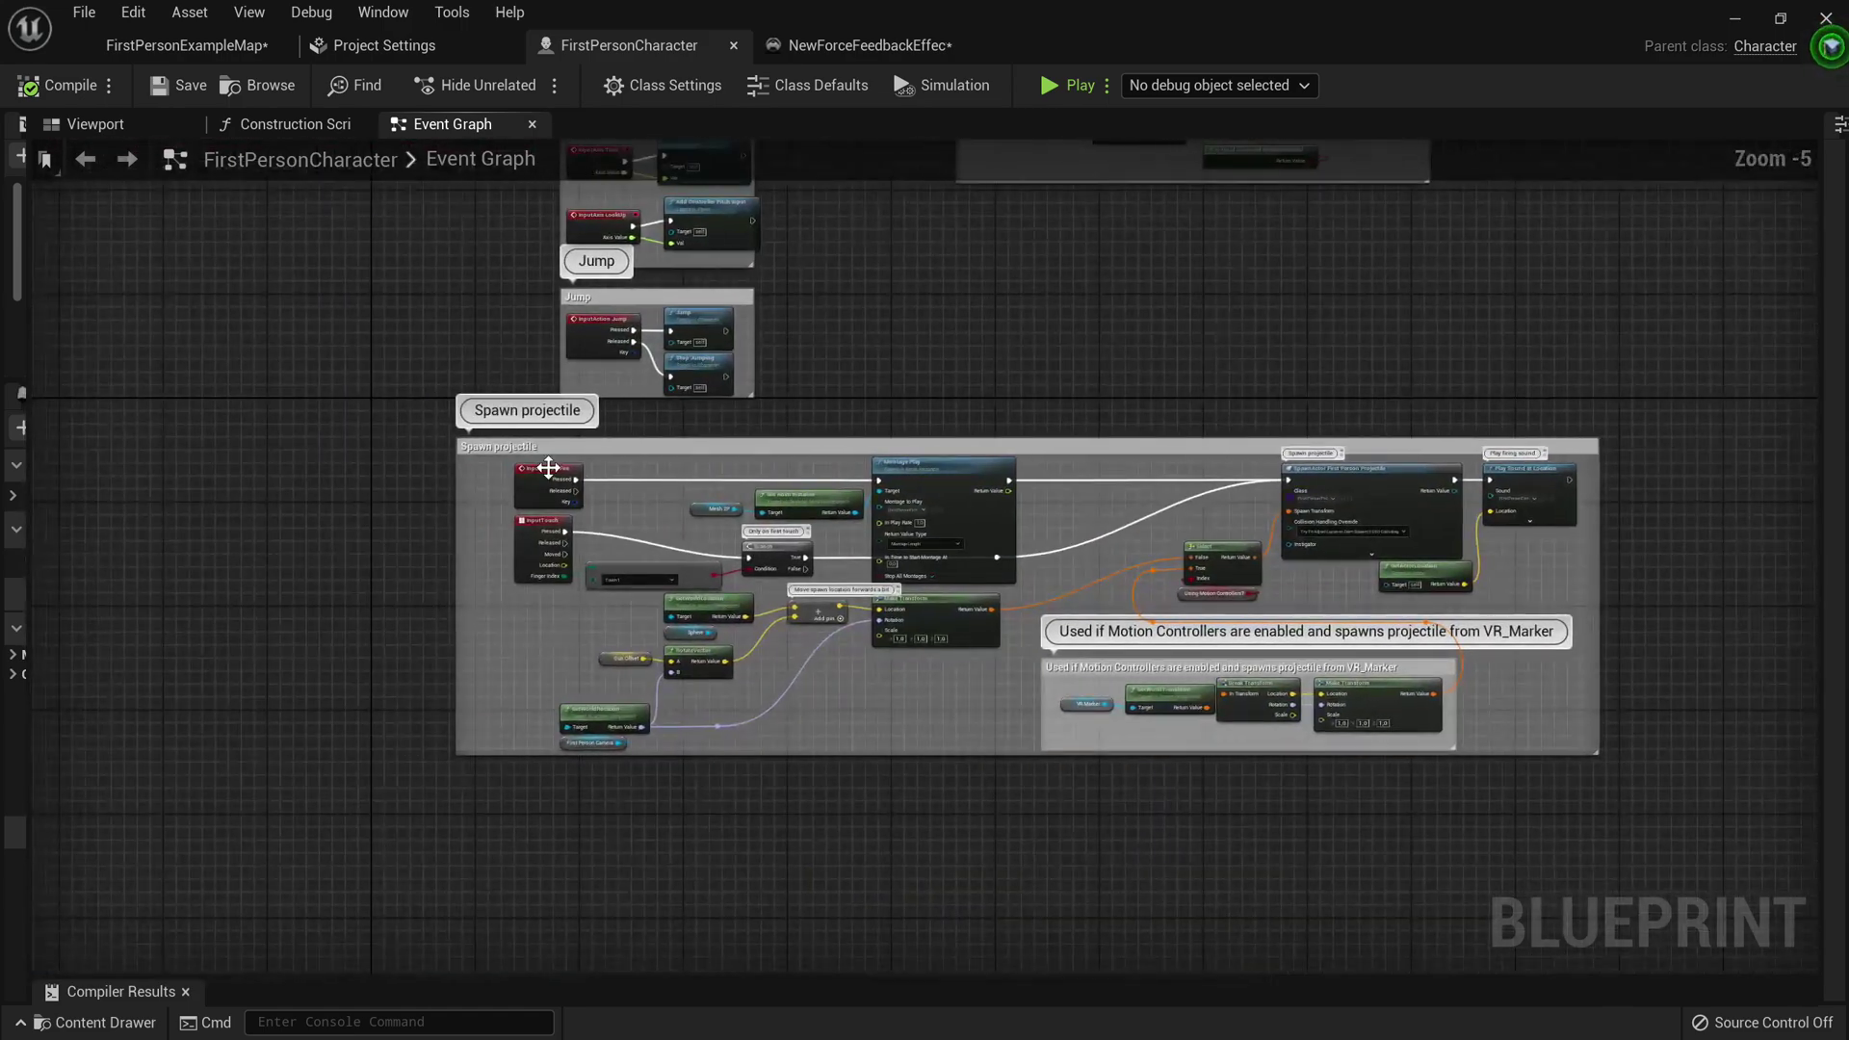
scroll(1193, 527, up, 2)
scroll(540, 477, down, 1)
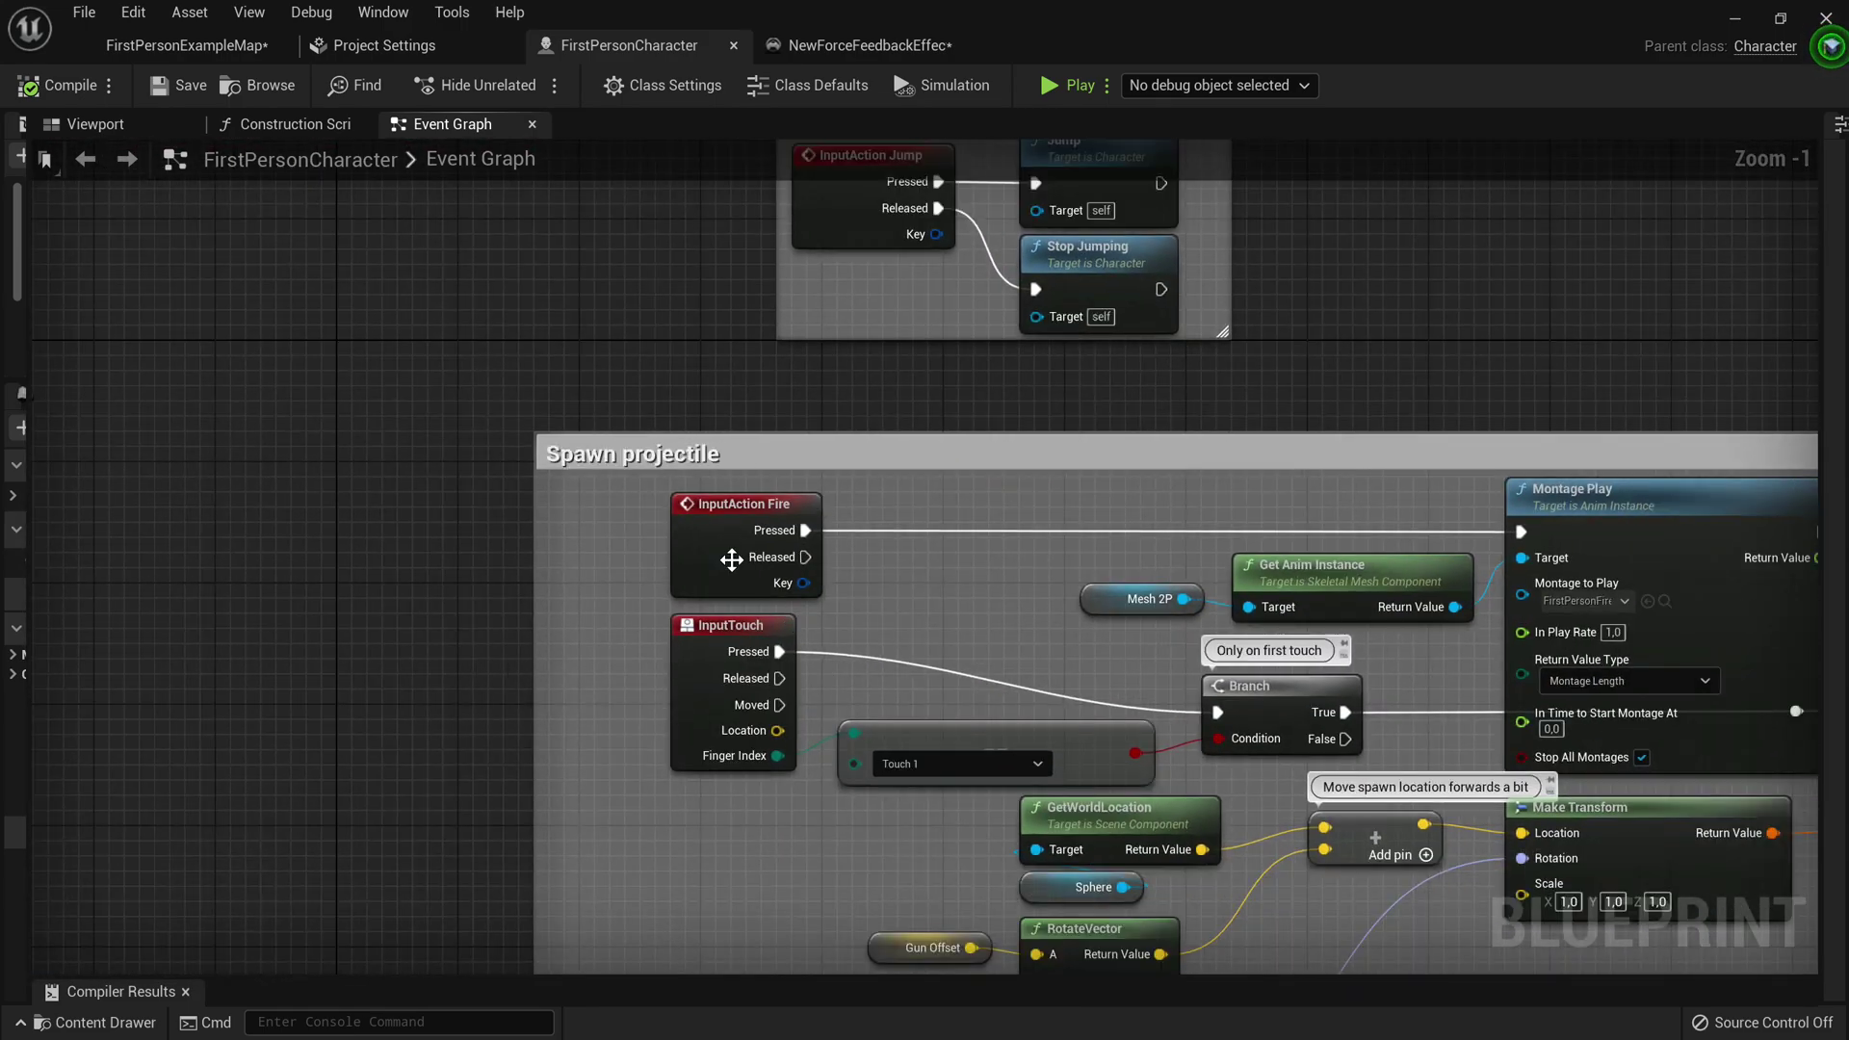
scroll(1335, 505, down, 5)
scroll(1271, 549, up, 5)
right_drag(1336, 505, 992, 461)
scroll(993, 461, up, 1)
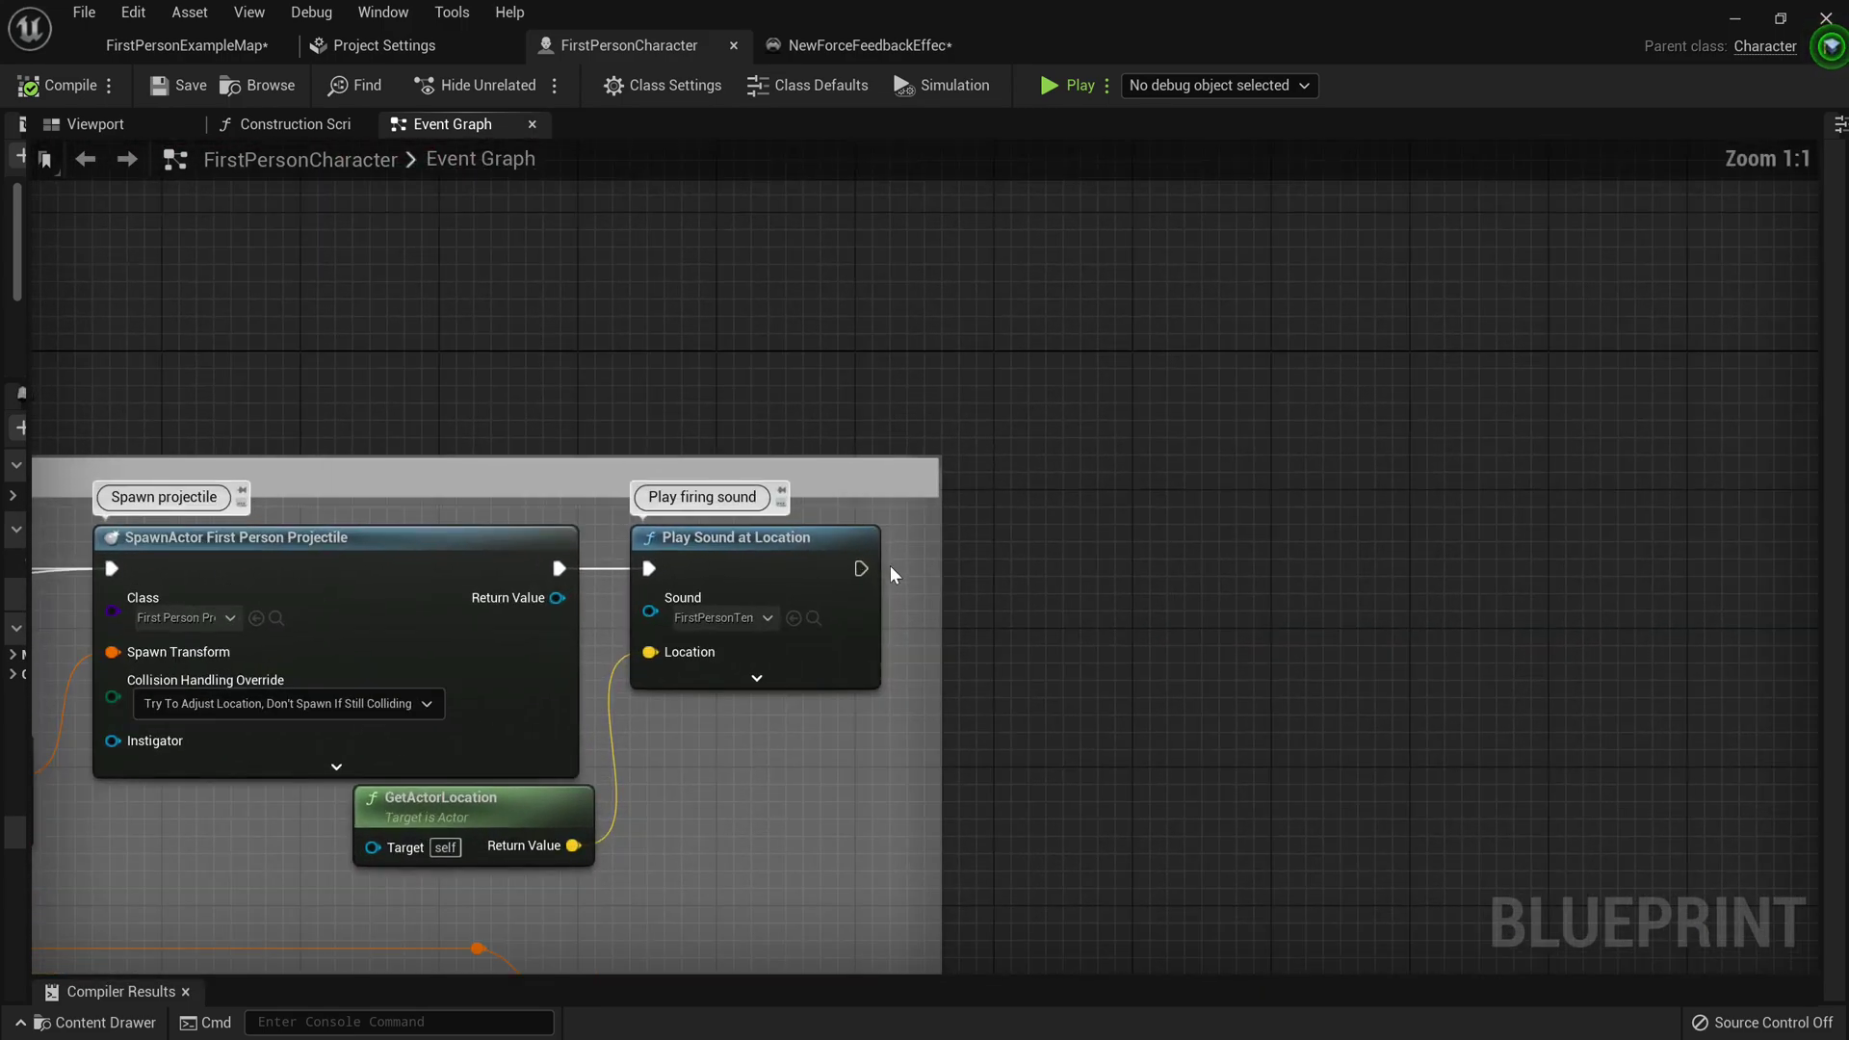
right_drag(1124, 665, 1120, 589)
Step: Add a Get Player Controller node feeding a new Client Play Force Feedback node
right_click(799, 710)
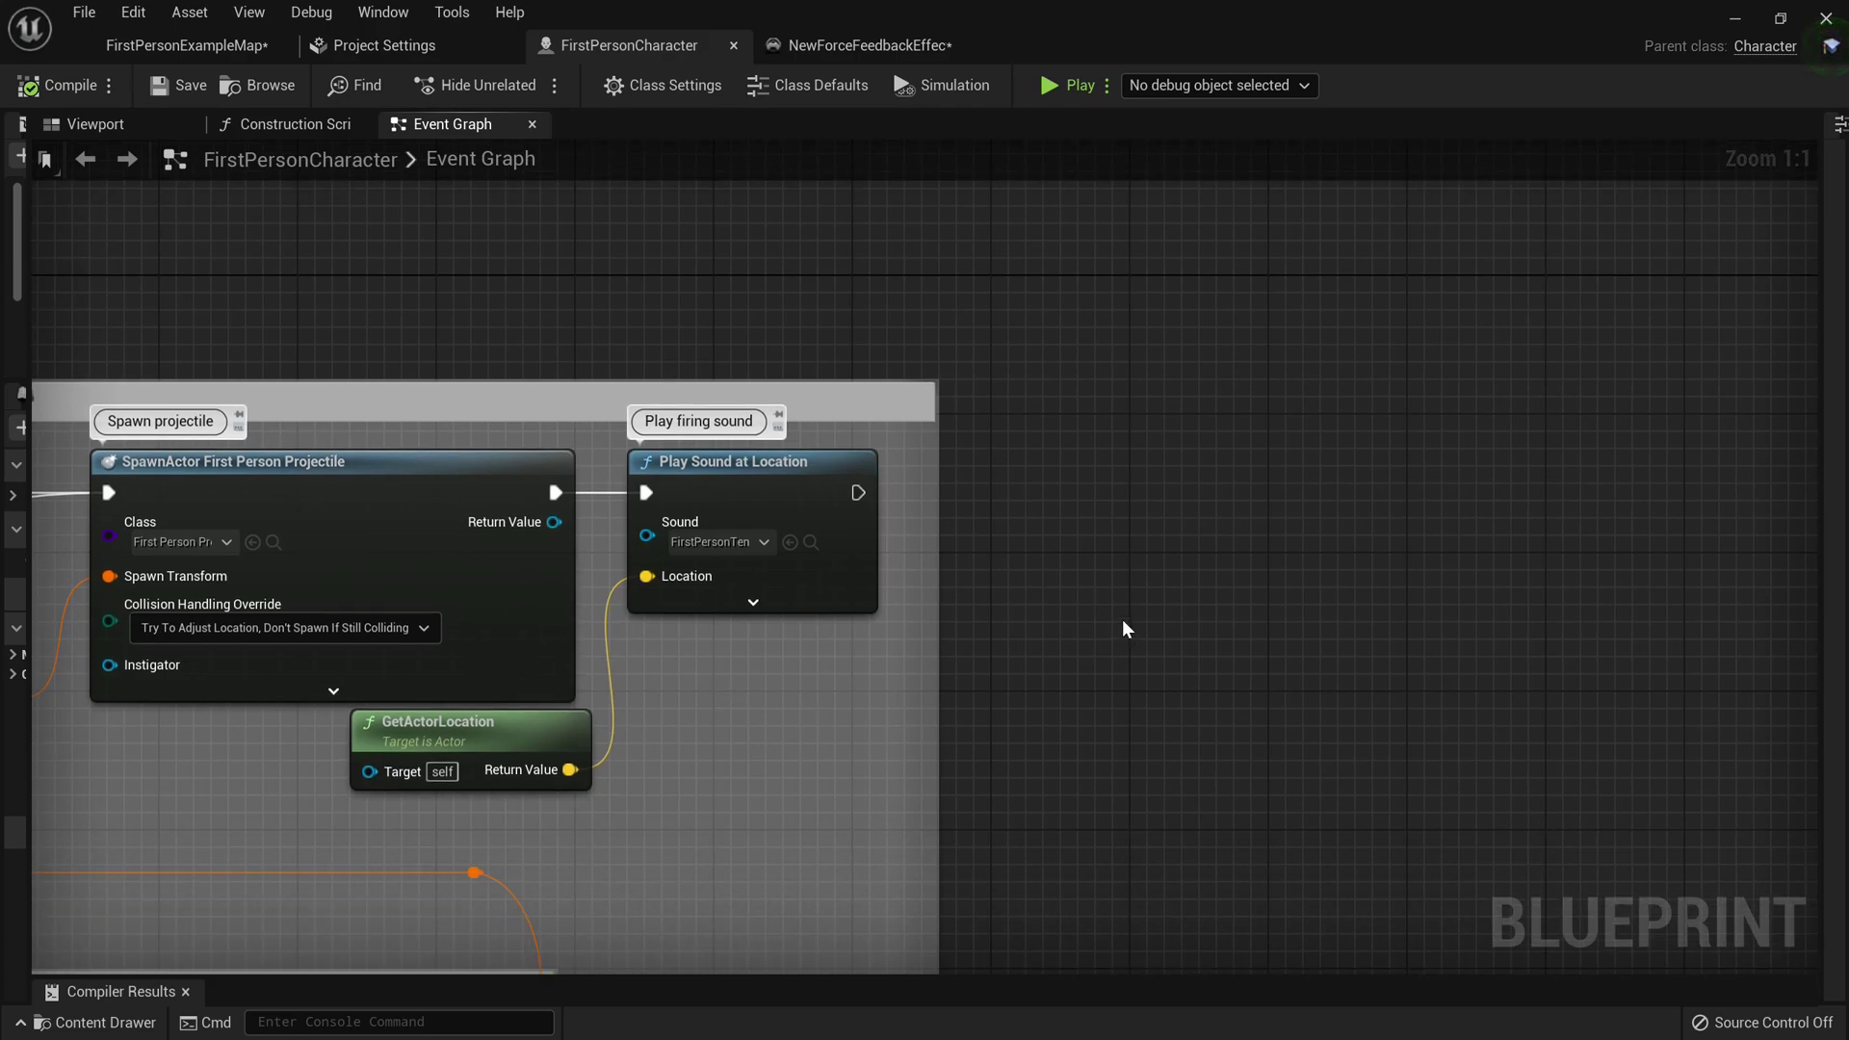
text(GetPlayerCon)
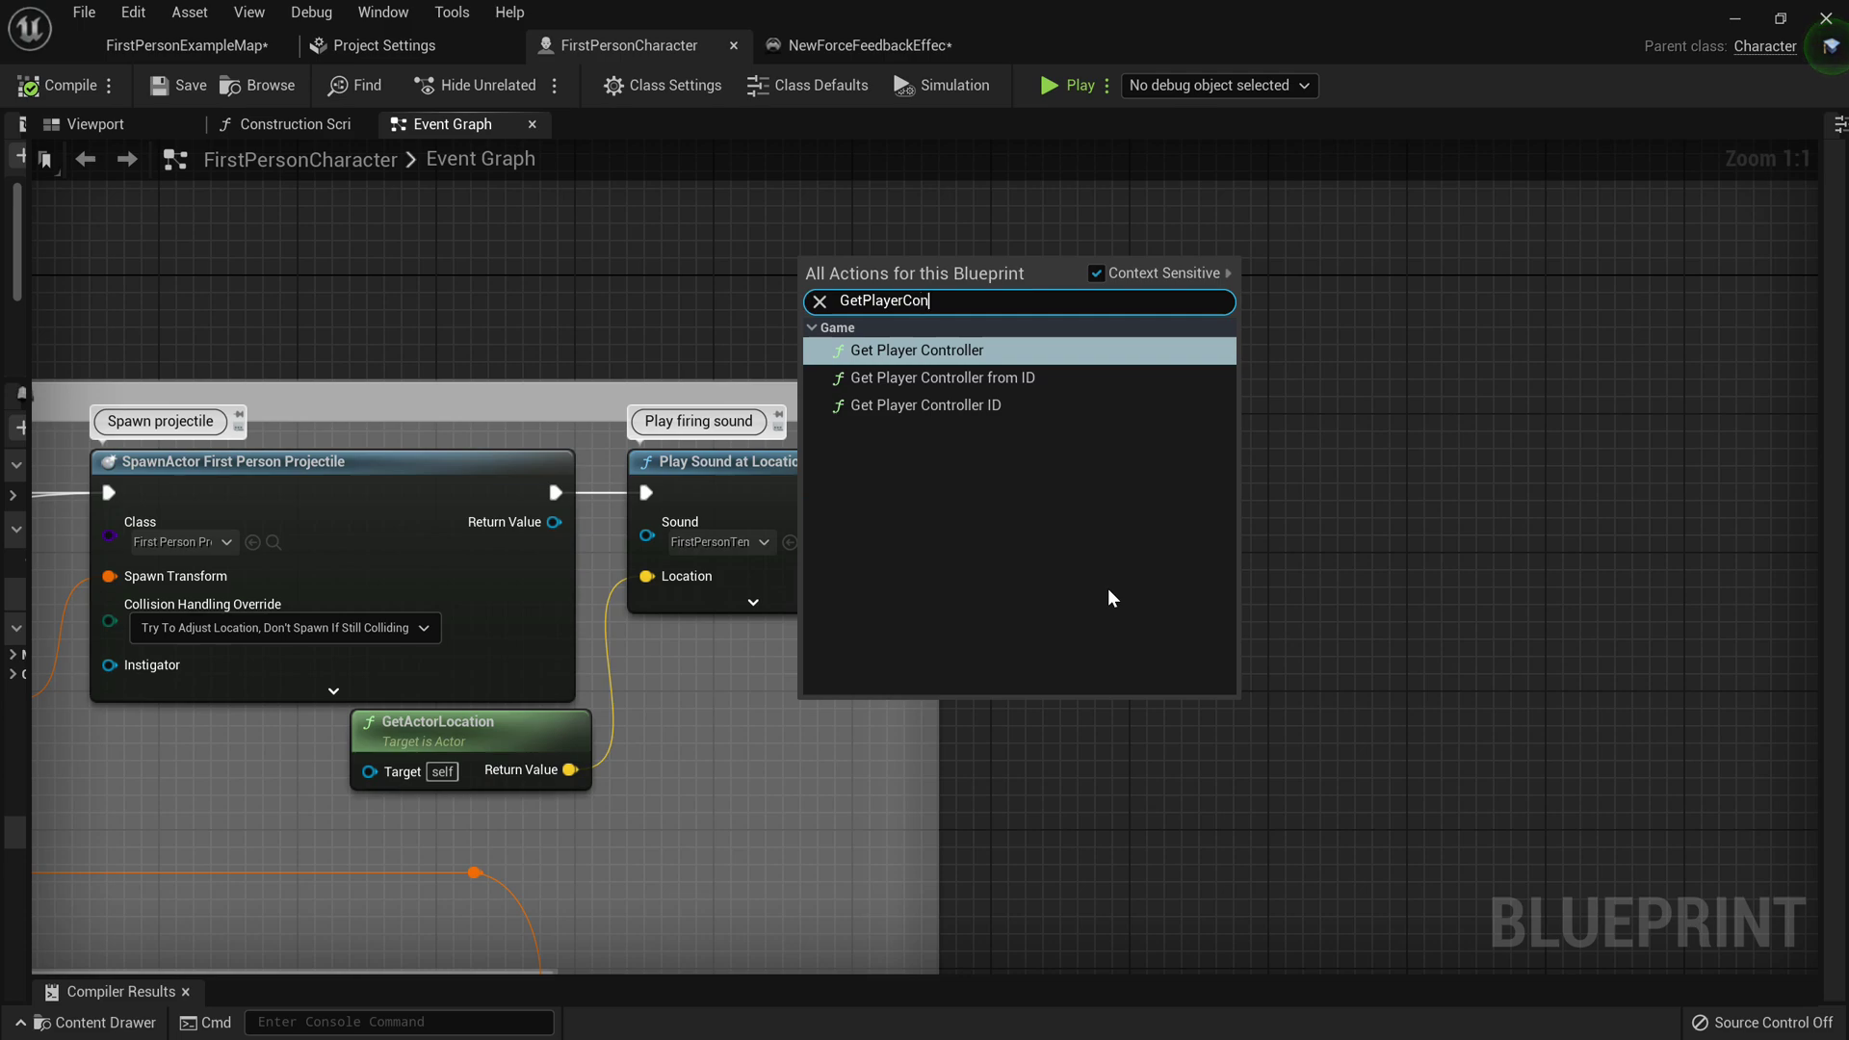
key(Return)
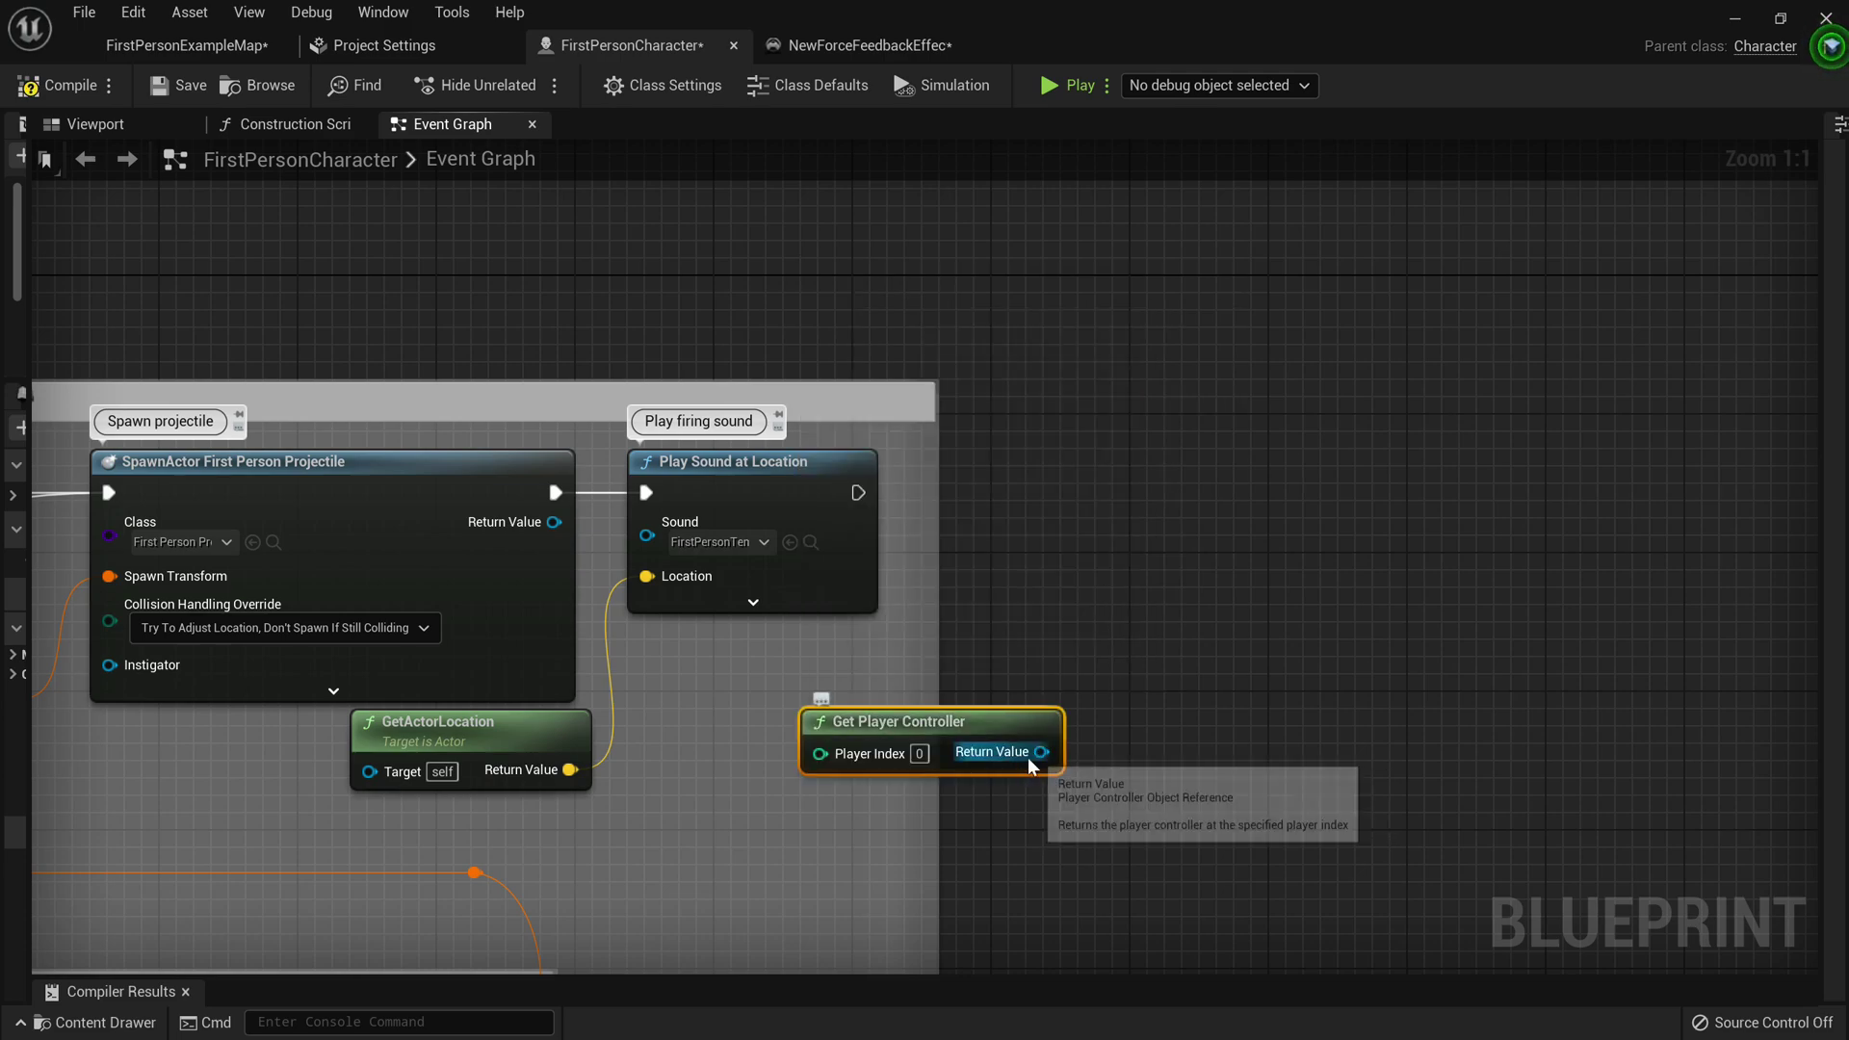
drag(1031, 766, 1150, 470)
text(ClientPla)
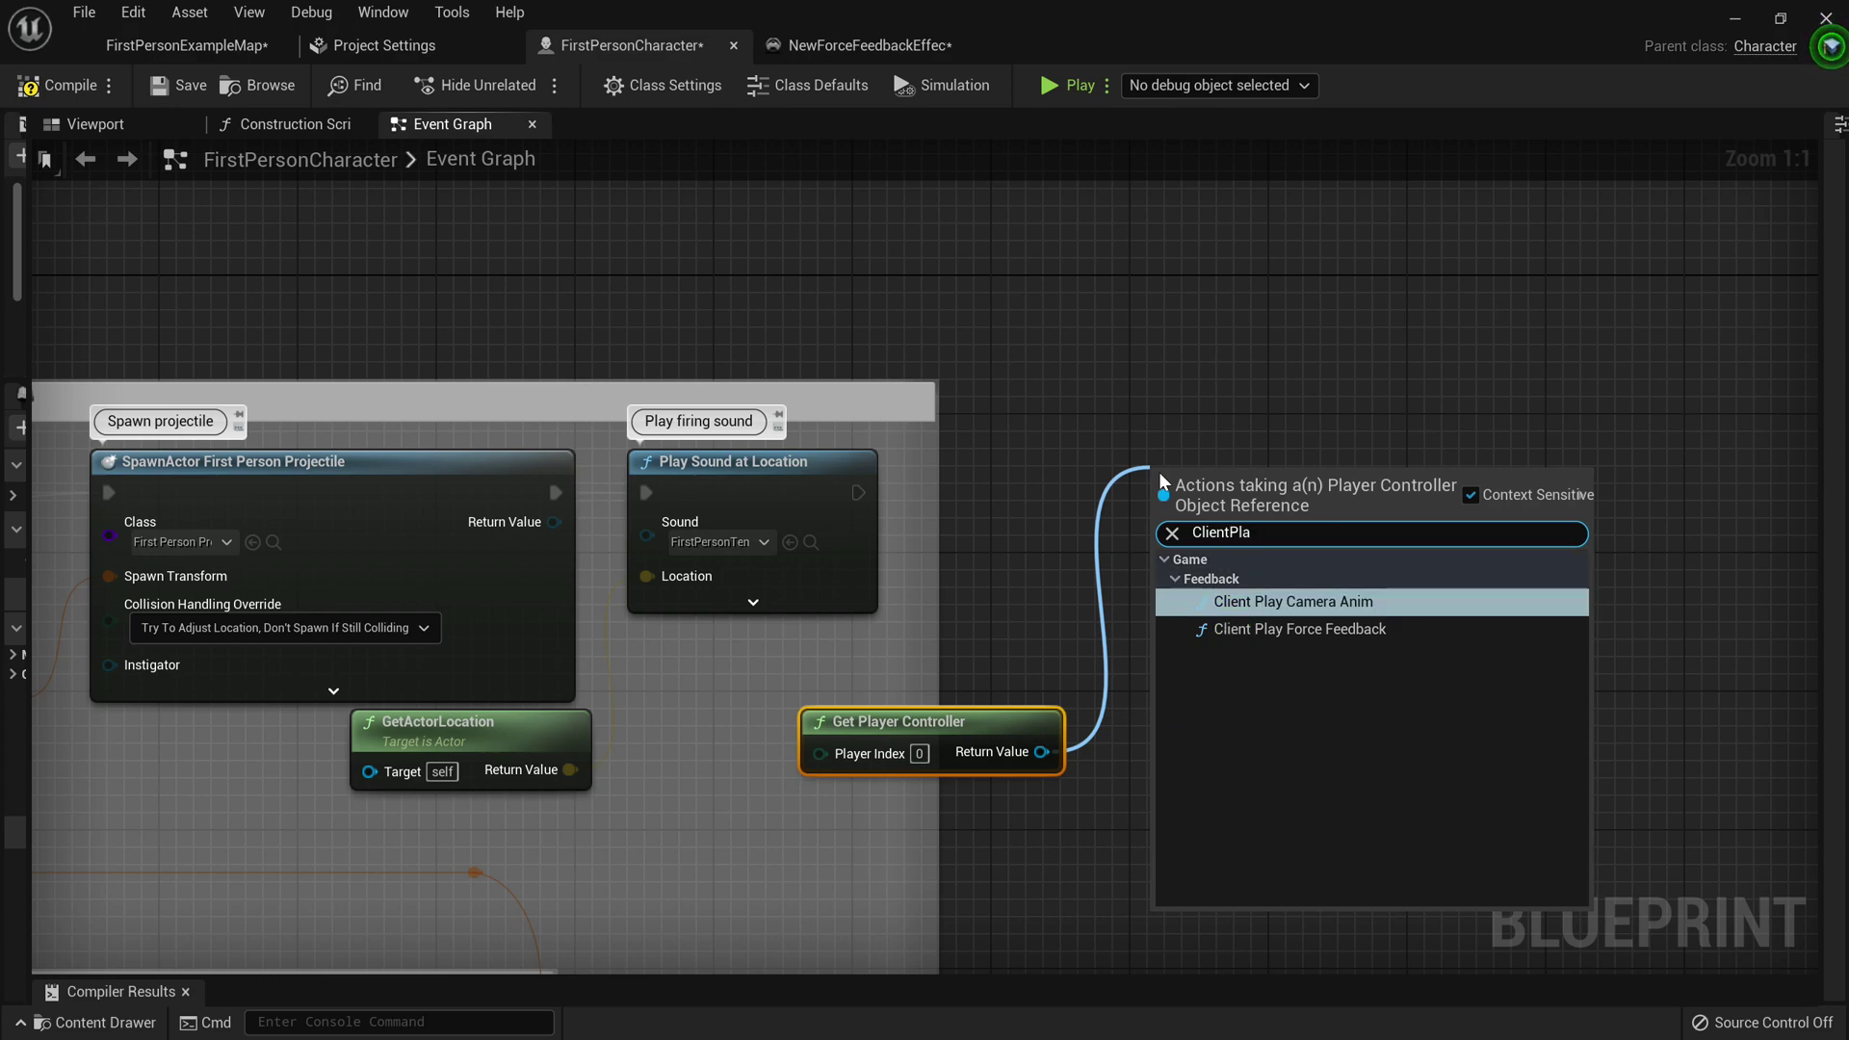
click(1412, 636)
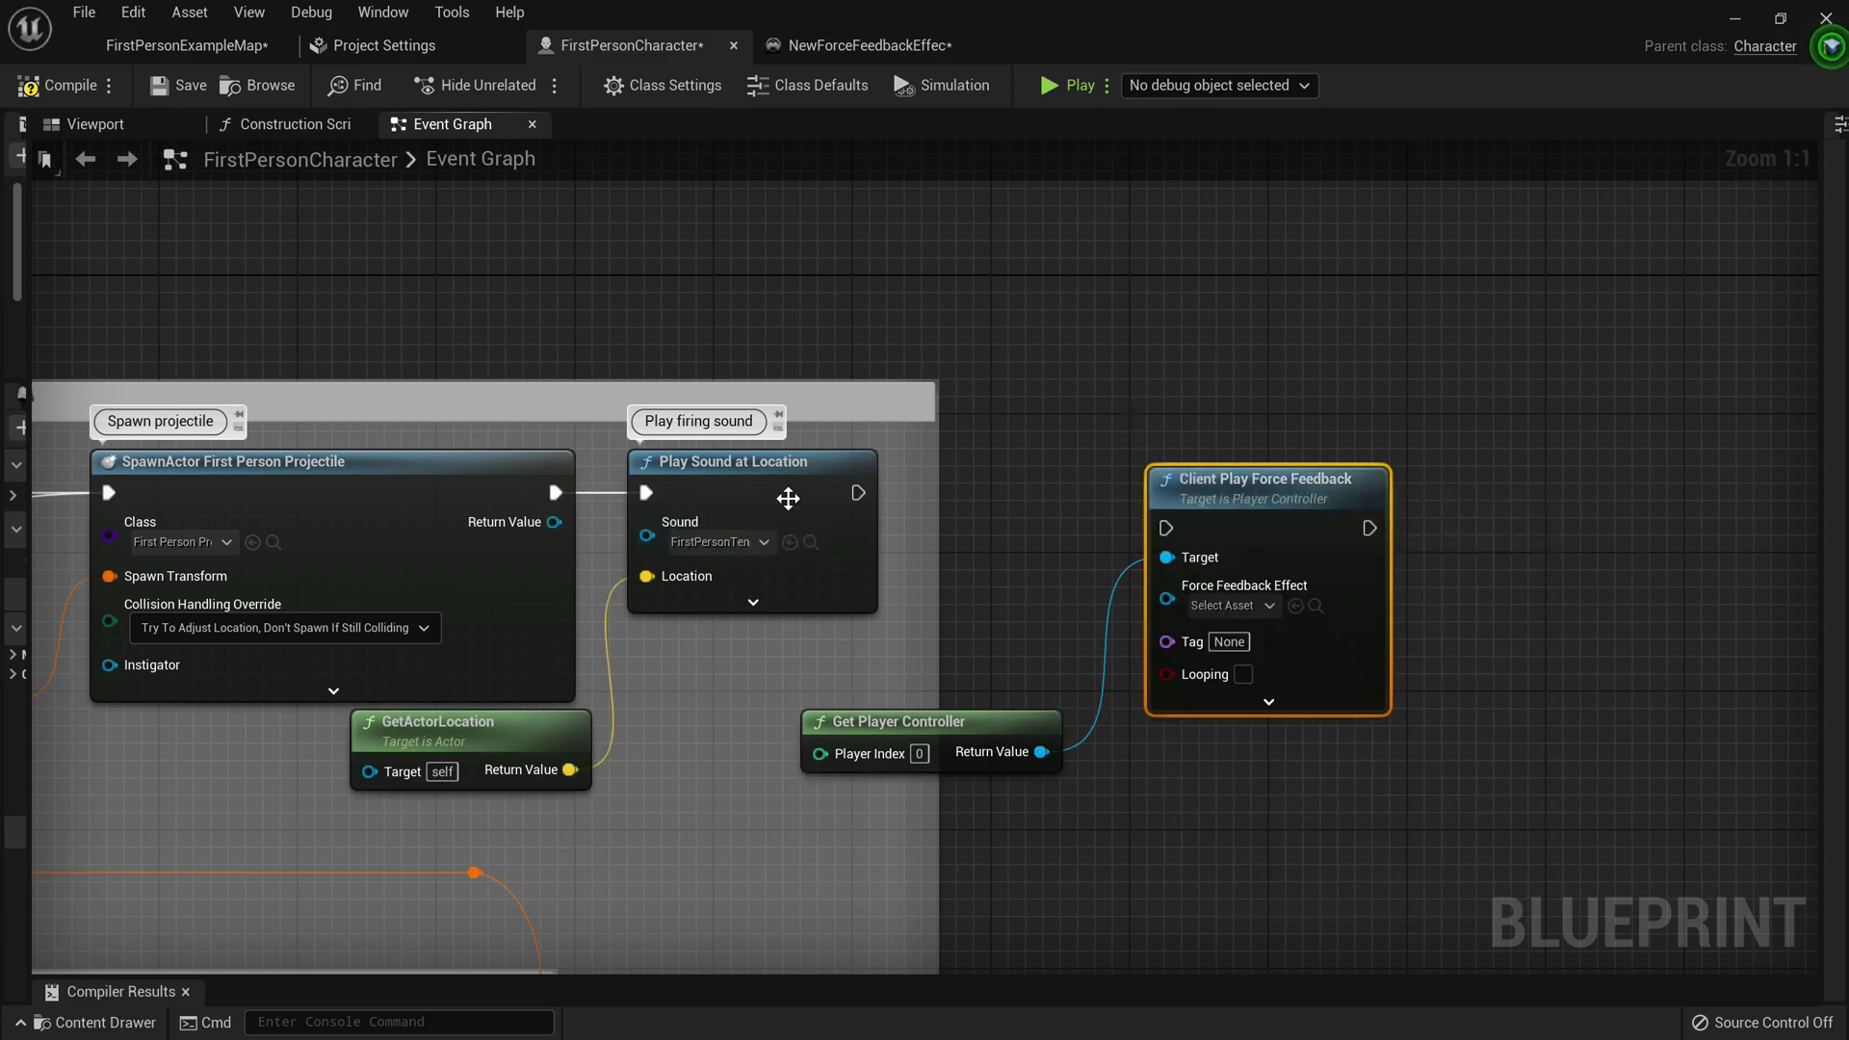
Step: Run Client Play Force Feedback after the firing sound with NewForceFeedbackEffect, and compile the character
drag(858, 492, 1177, 531)
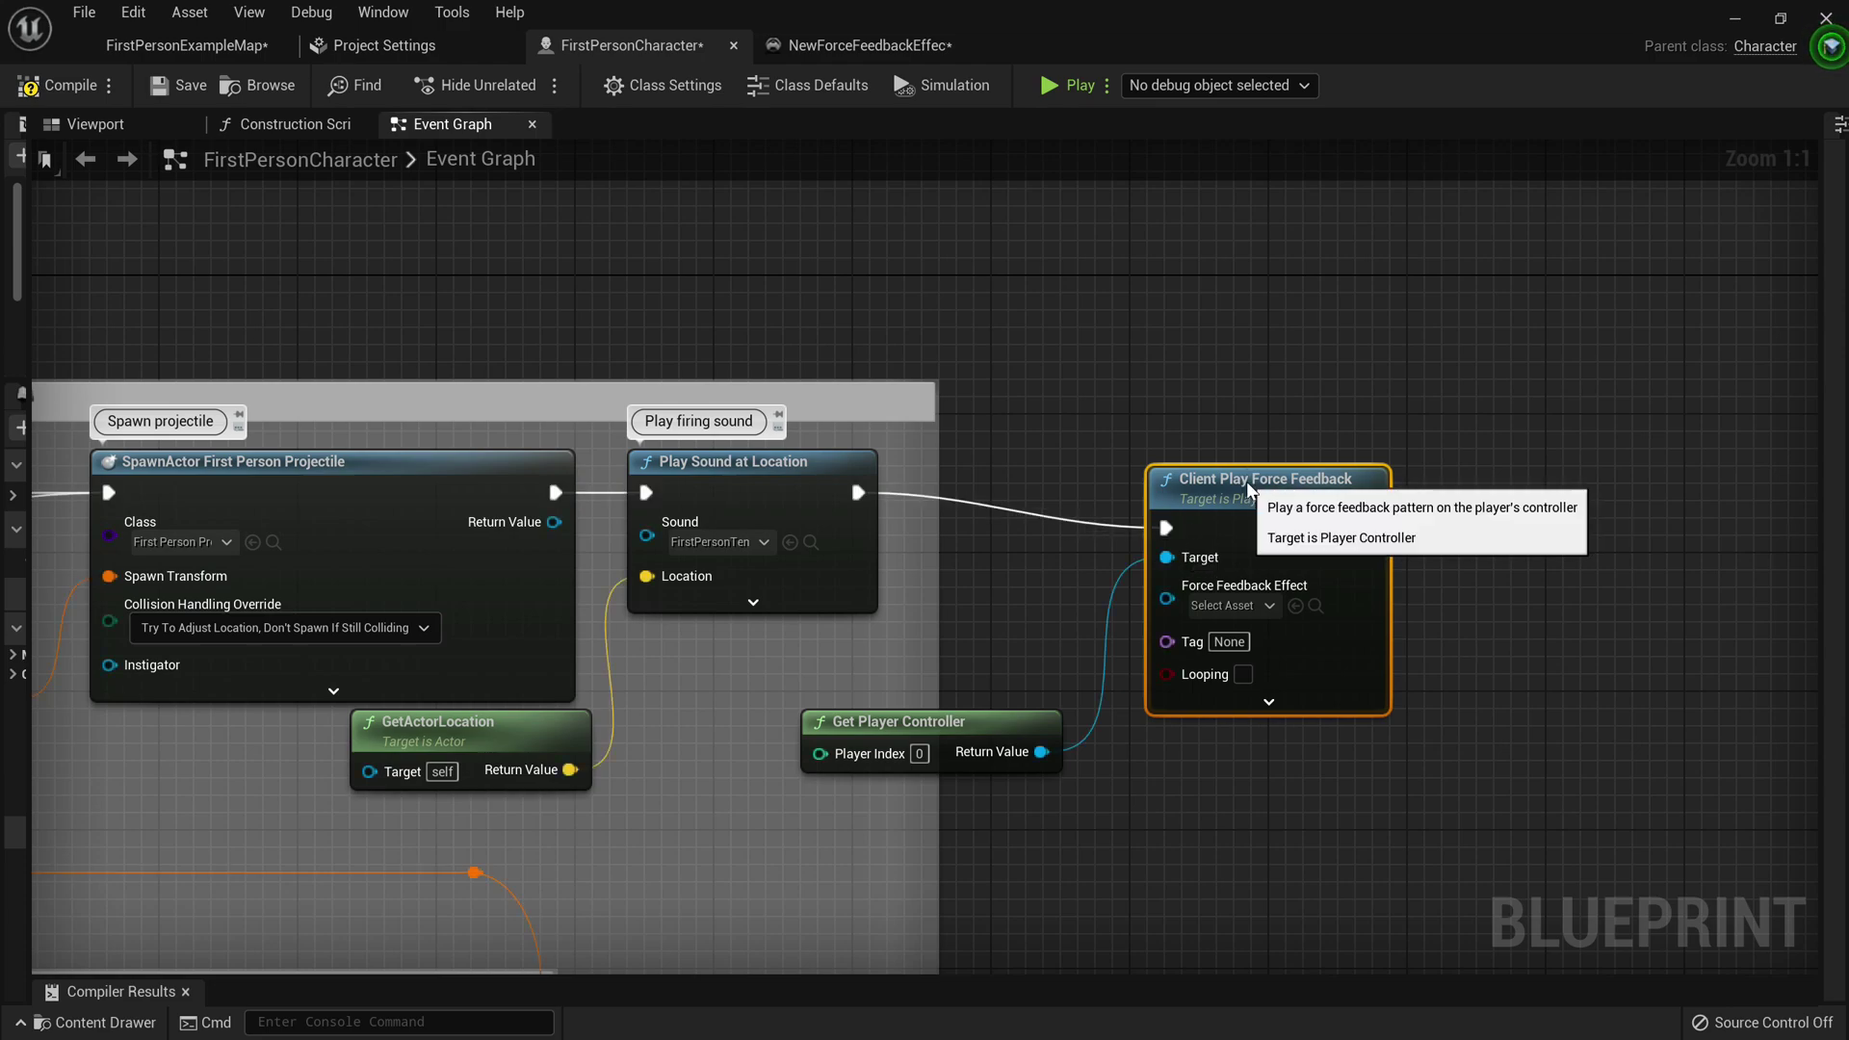
drag(1245, 481, 1245, 445)
click(1258, 579)
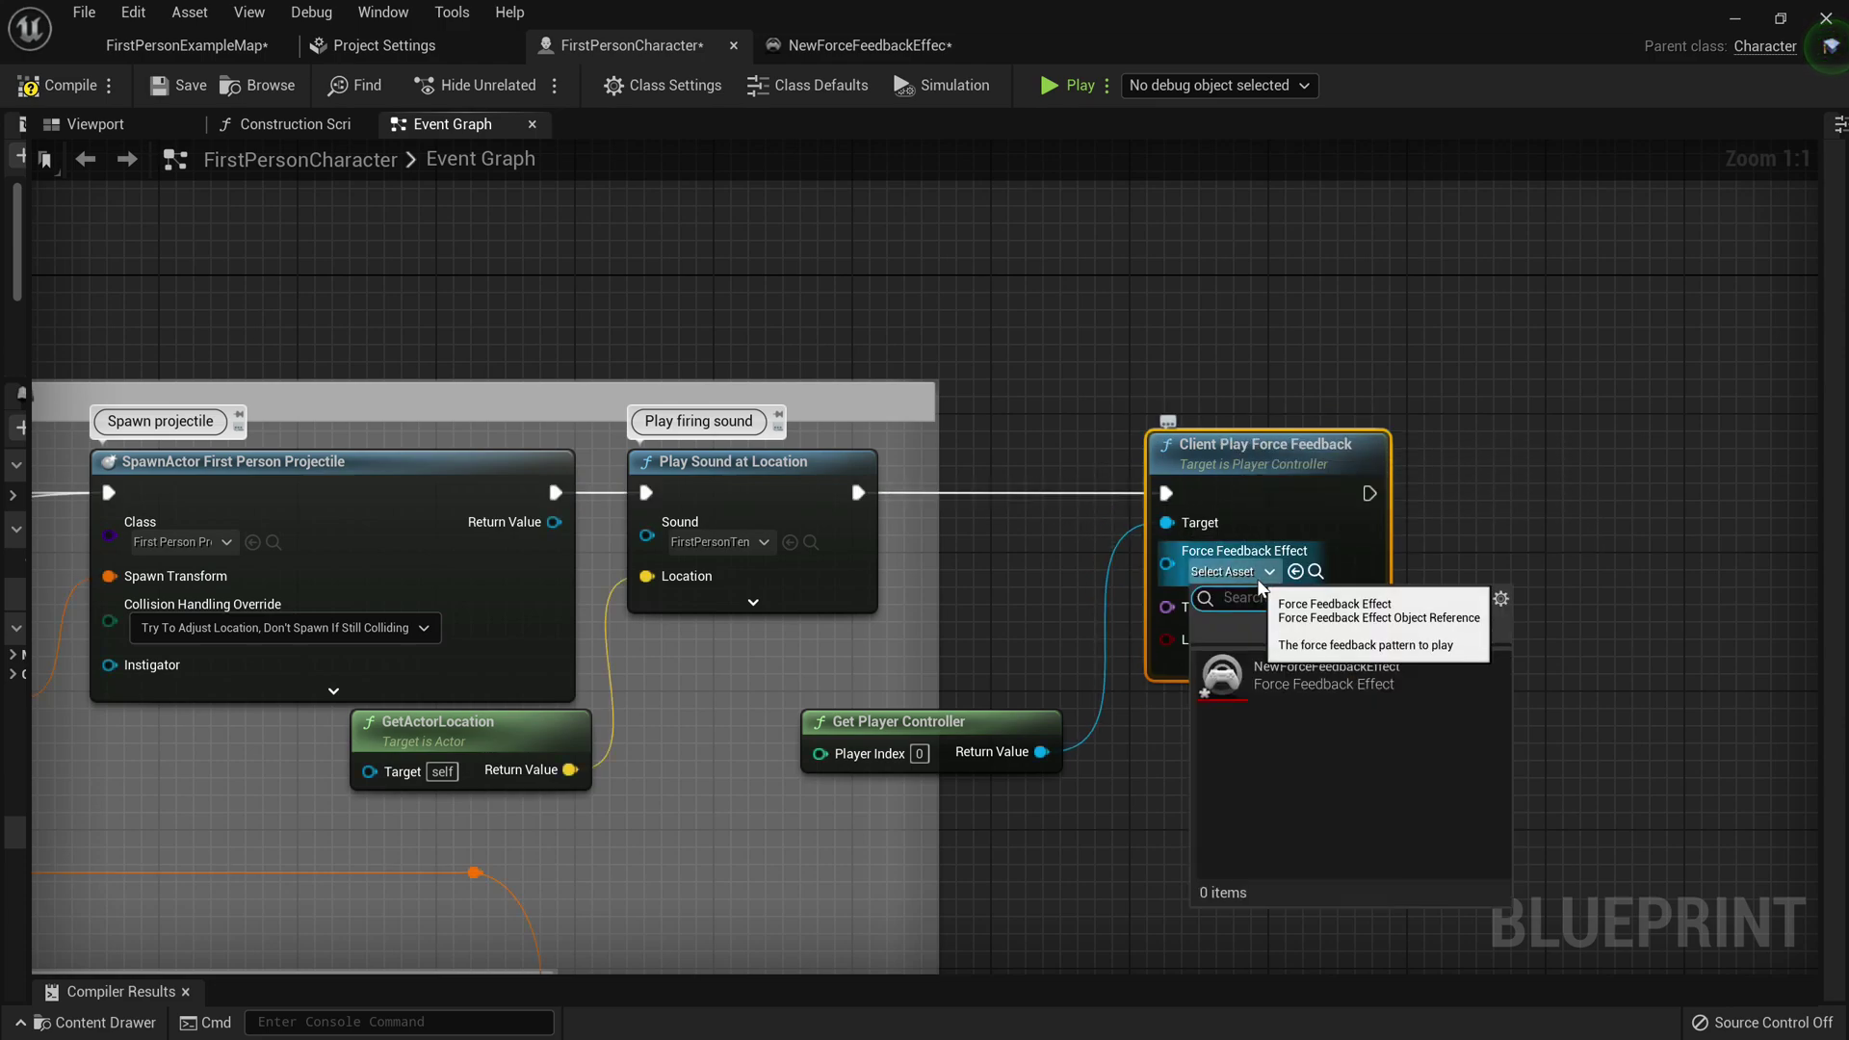
click(1319, 669)
click(59, 92)
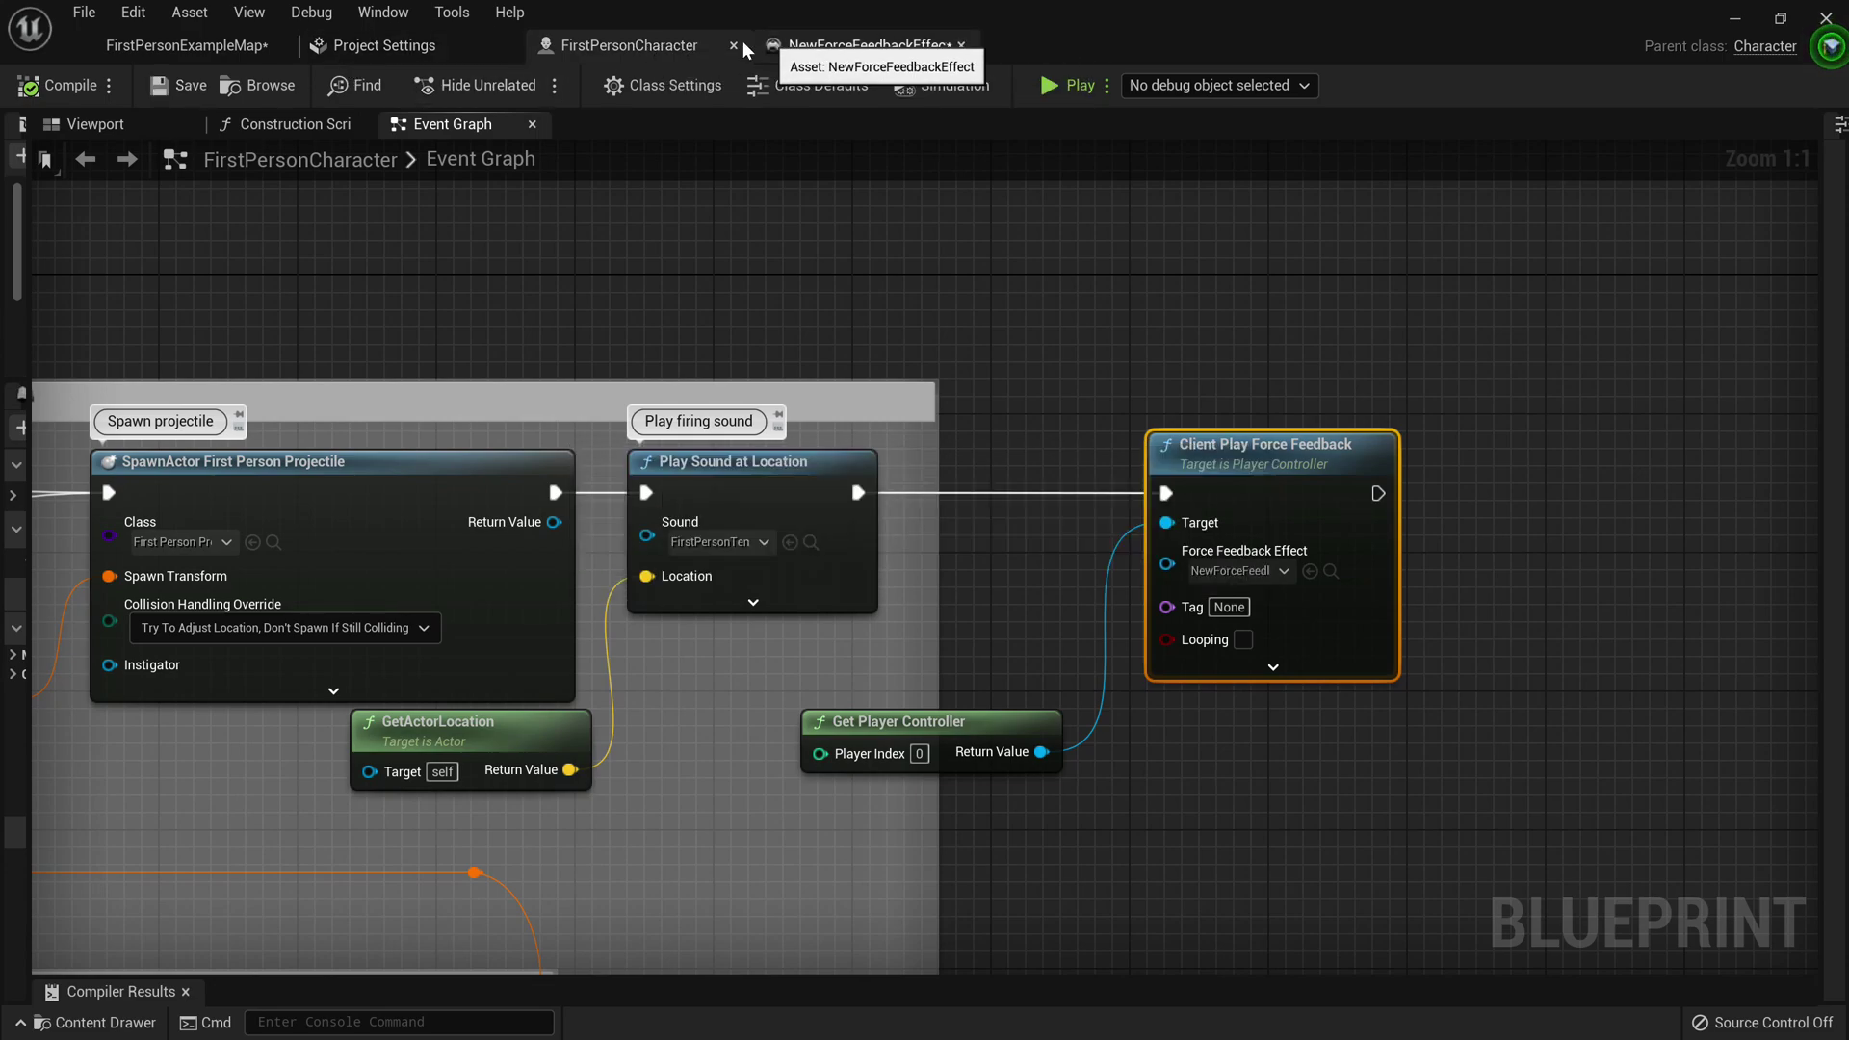
click(207, 48)
Step: Play the level, walk forward and fire the weapon twice to test the rumble
click(1156, 88)
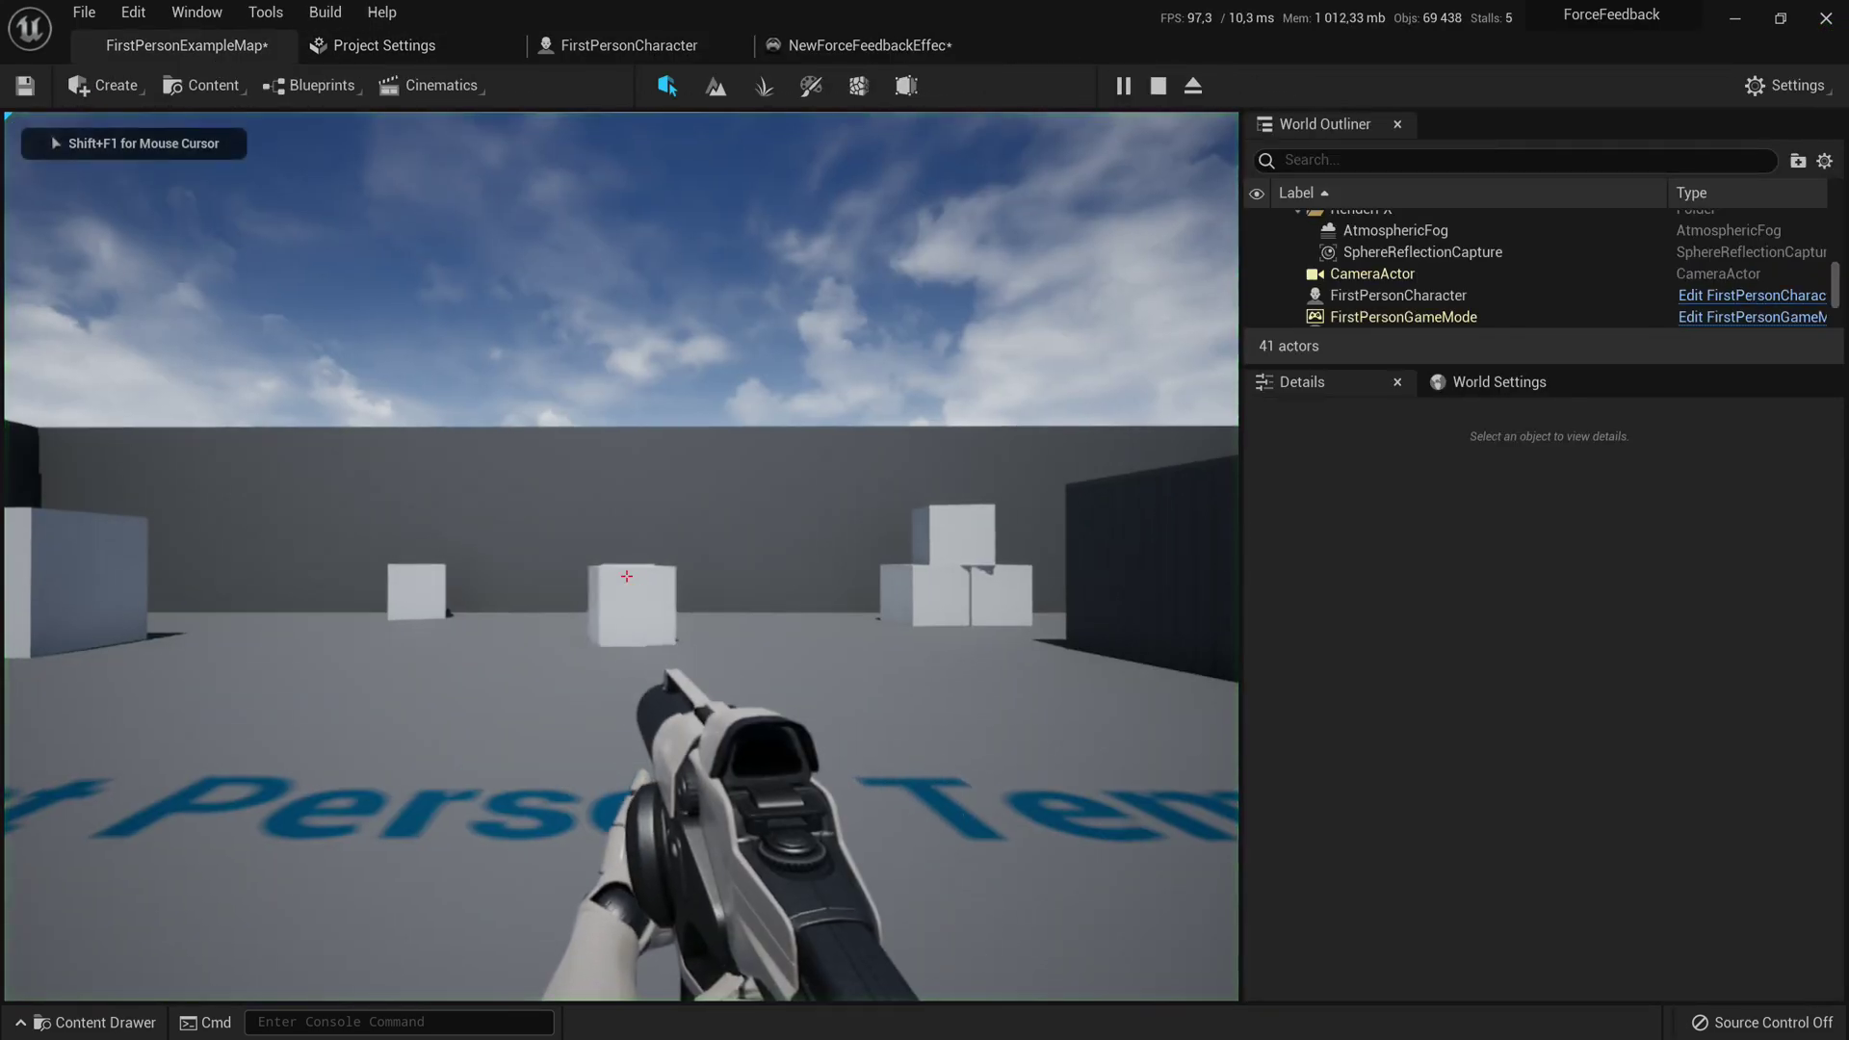
key(w)
click(626, 576)
click(625, 576)
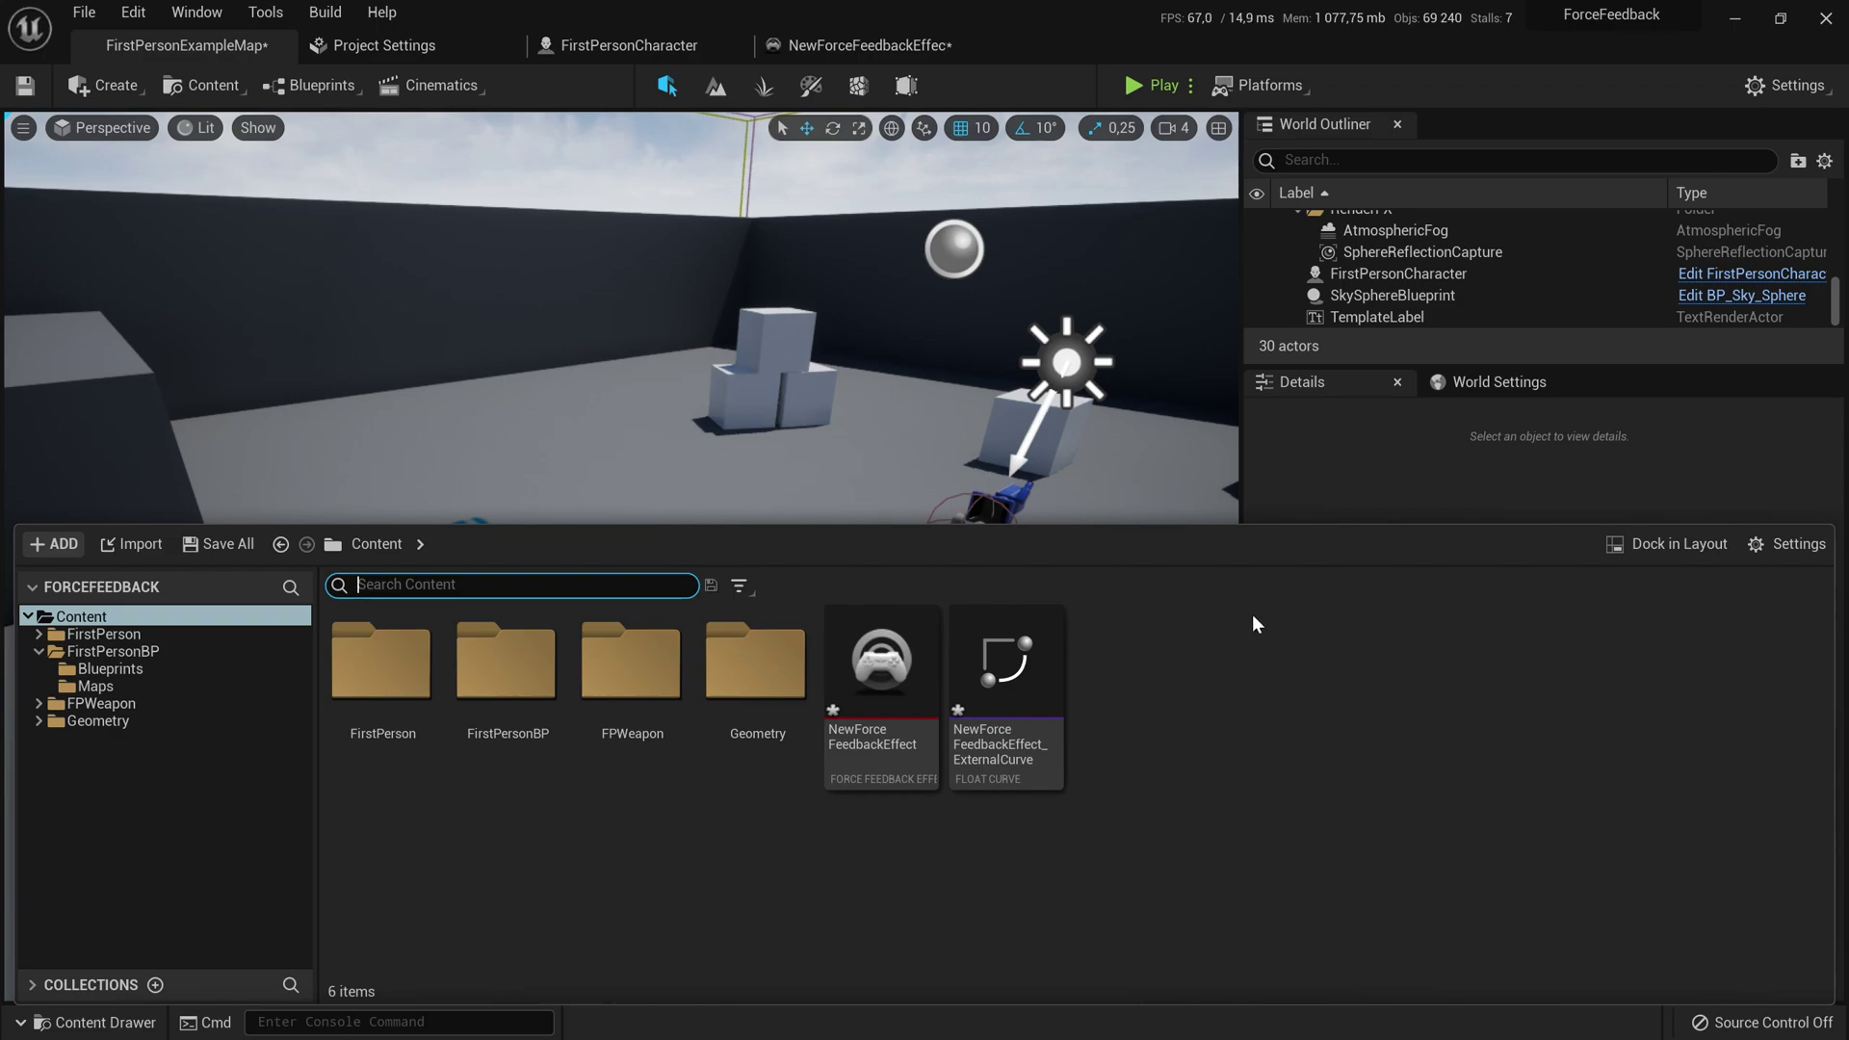
Step: Create an Actor Blueprint Class named NewBlueprint in Content and open it
right_click(1143, 700)
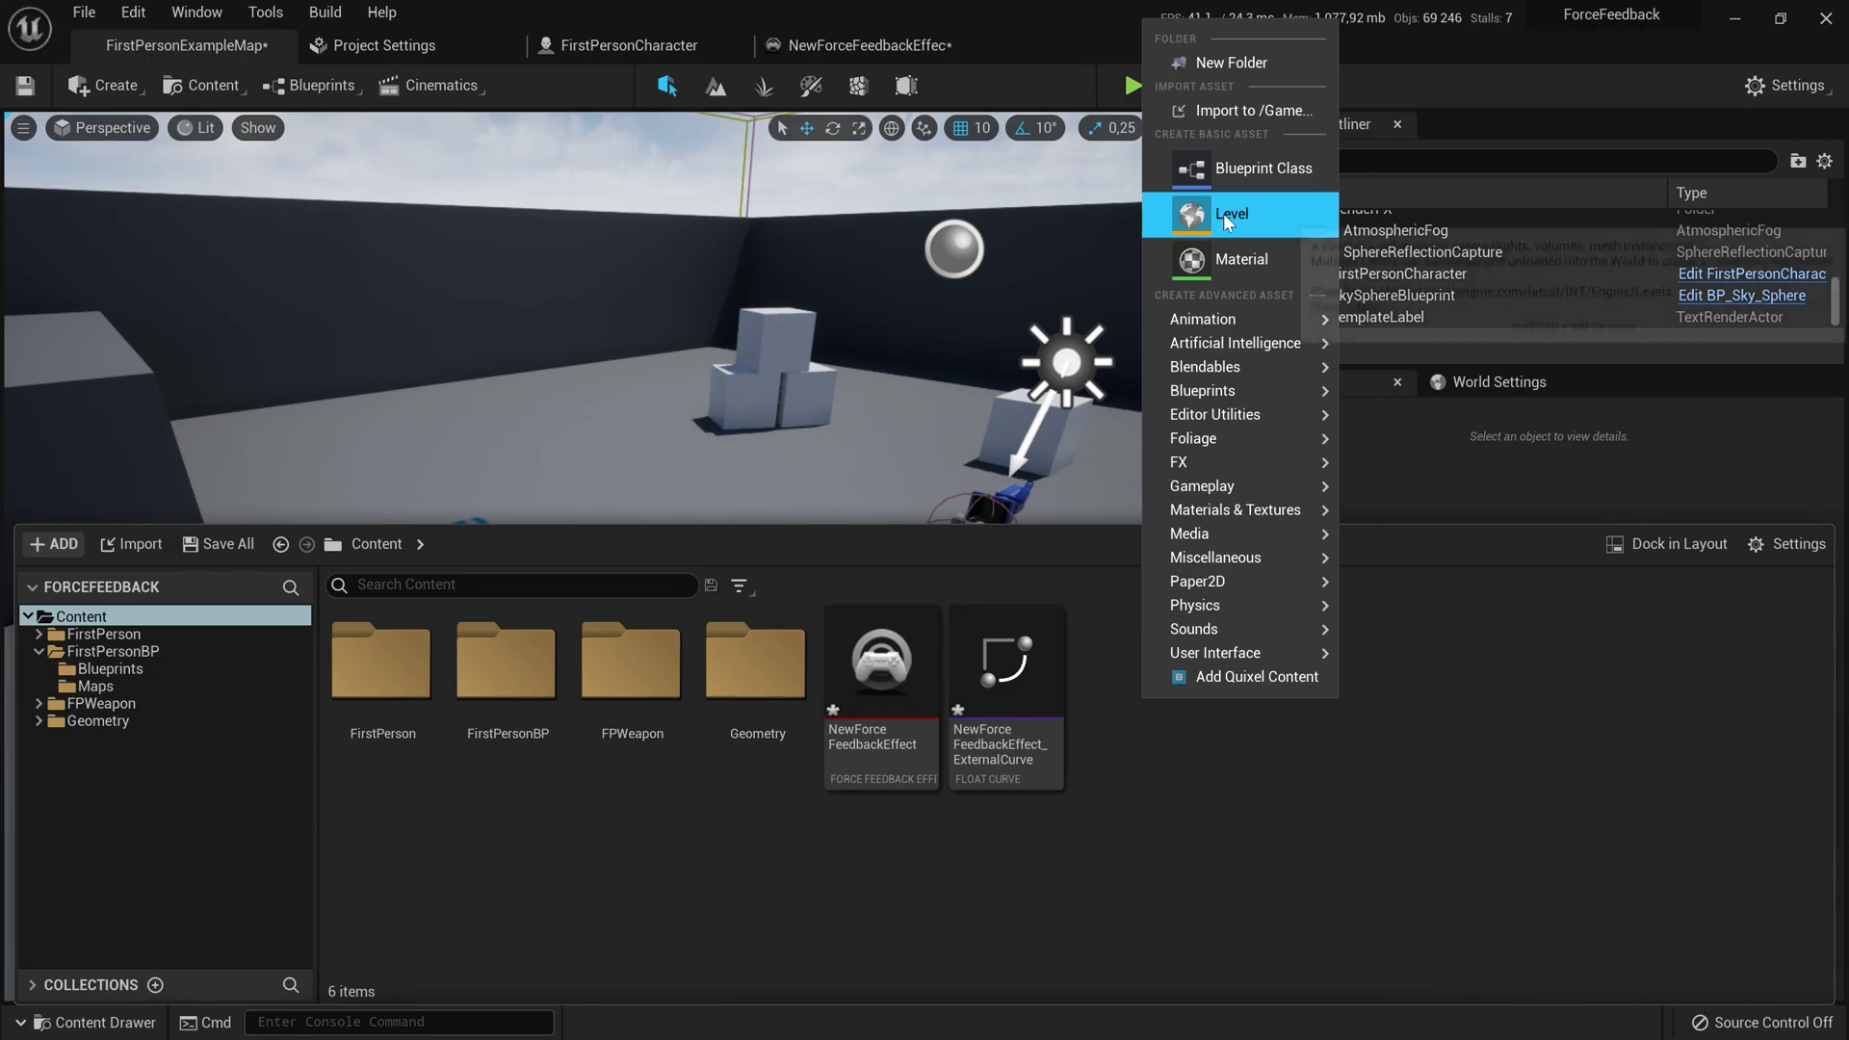
click(1226, 171)
click(687, 355)
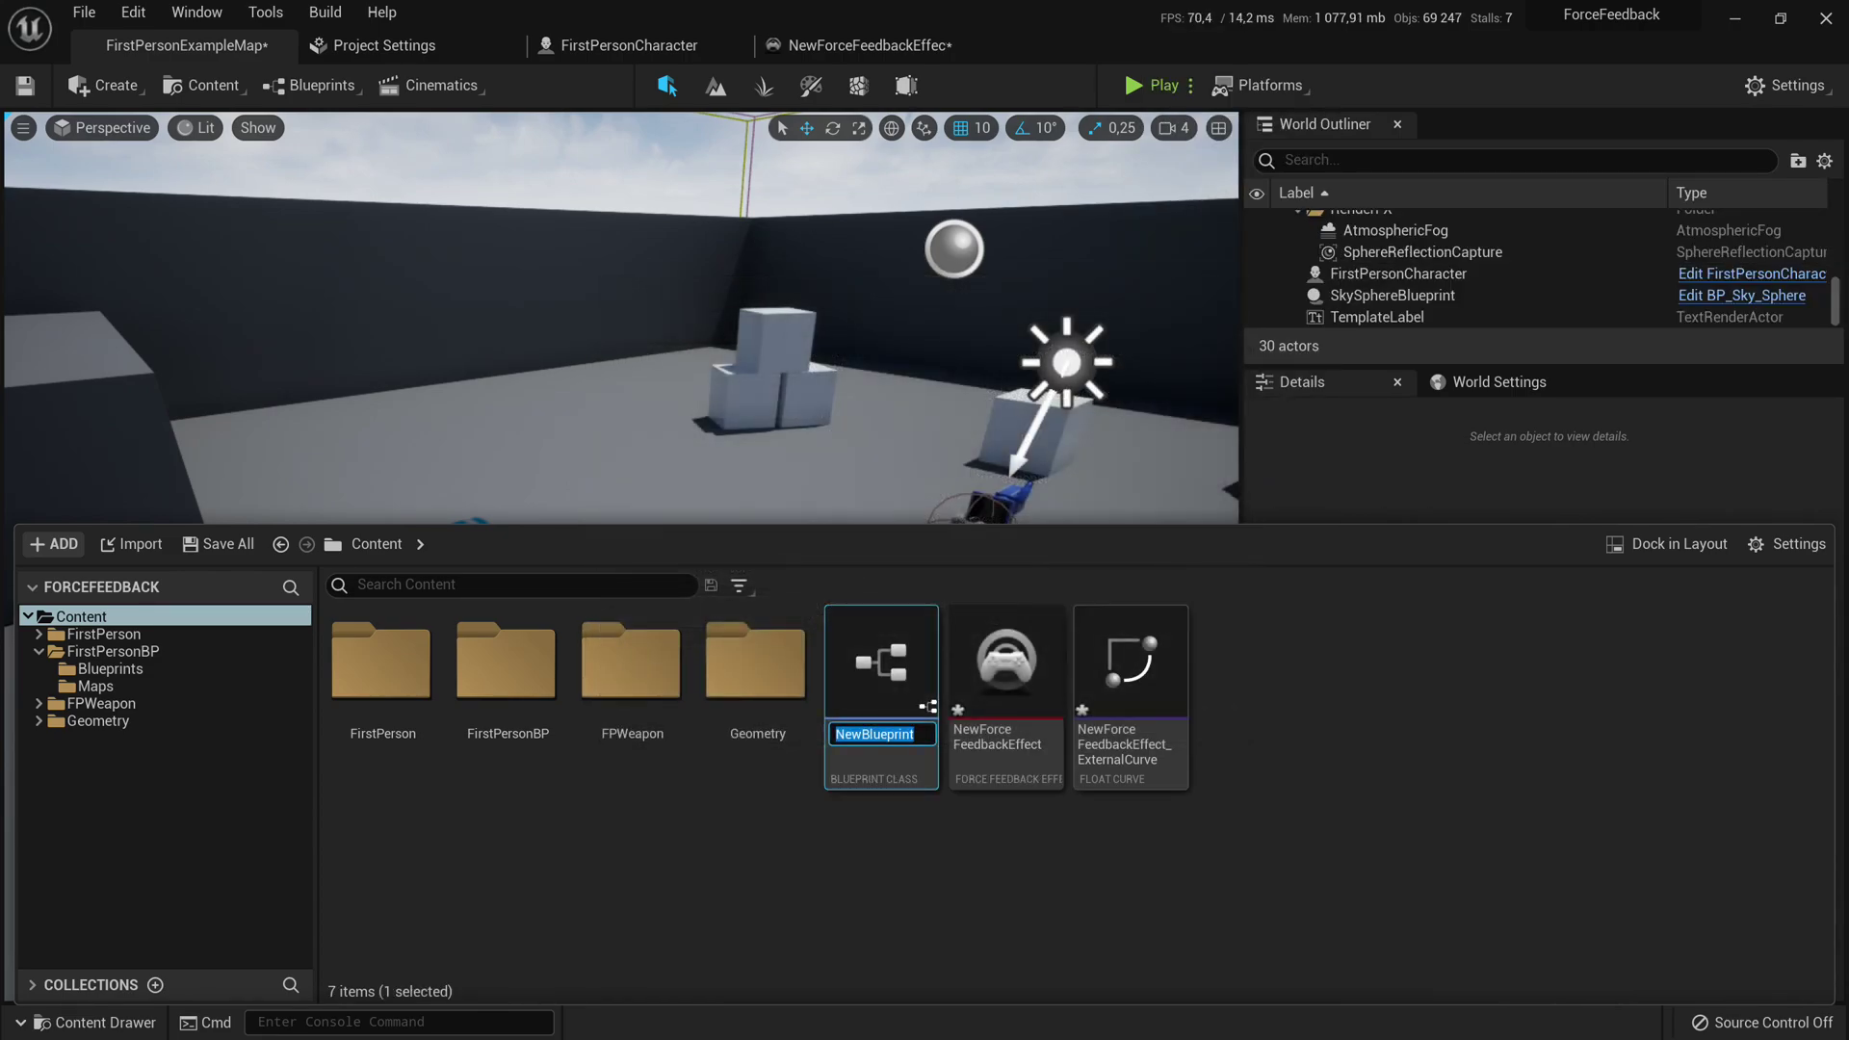
key(Return)
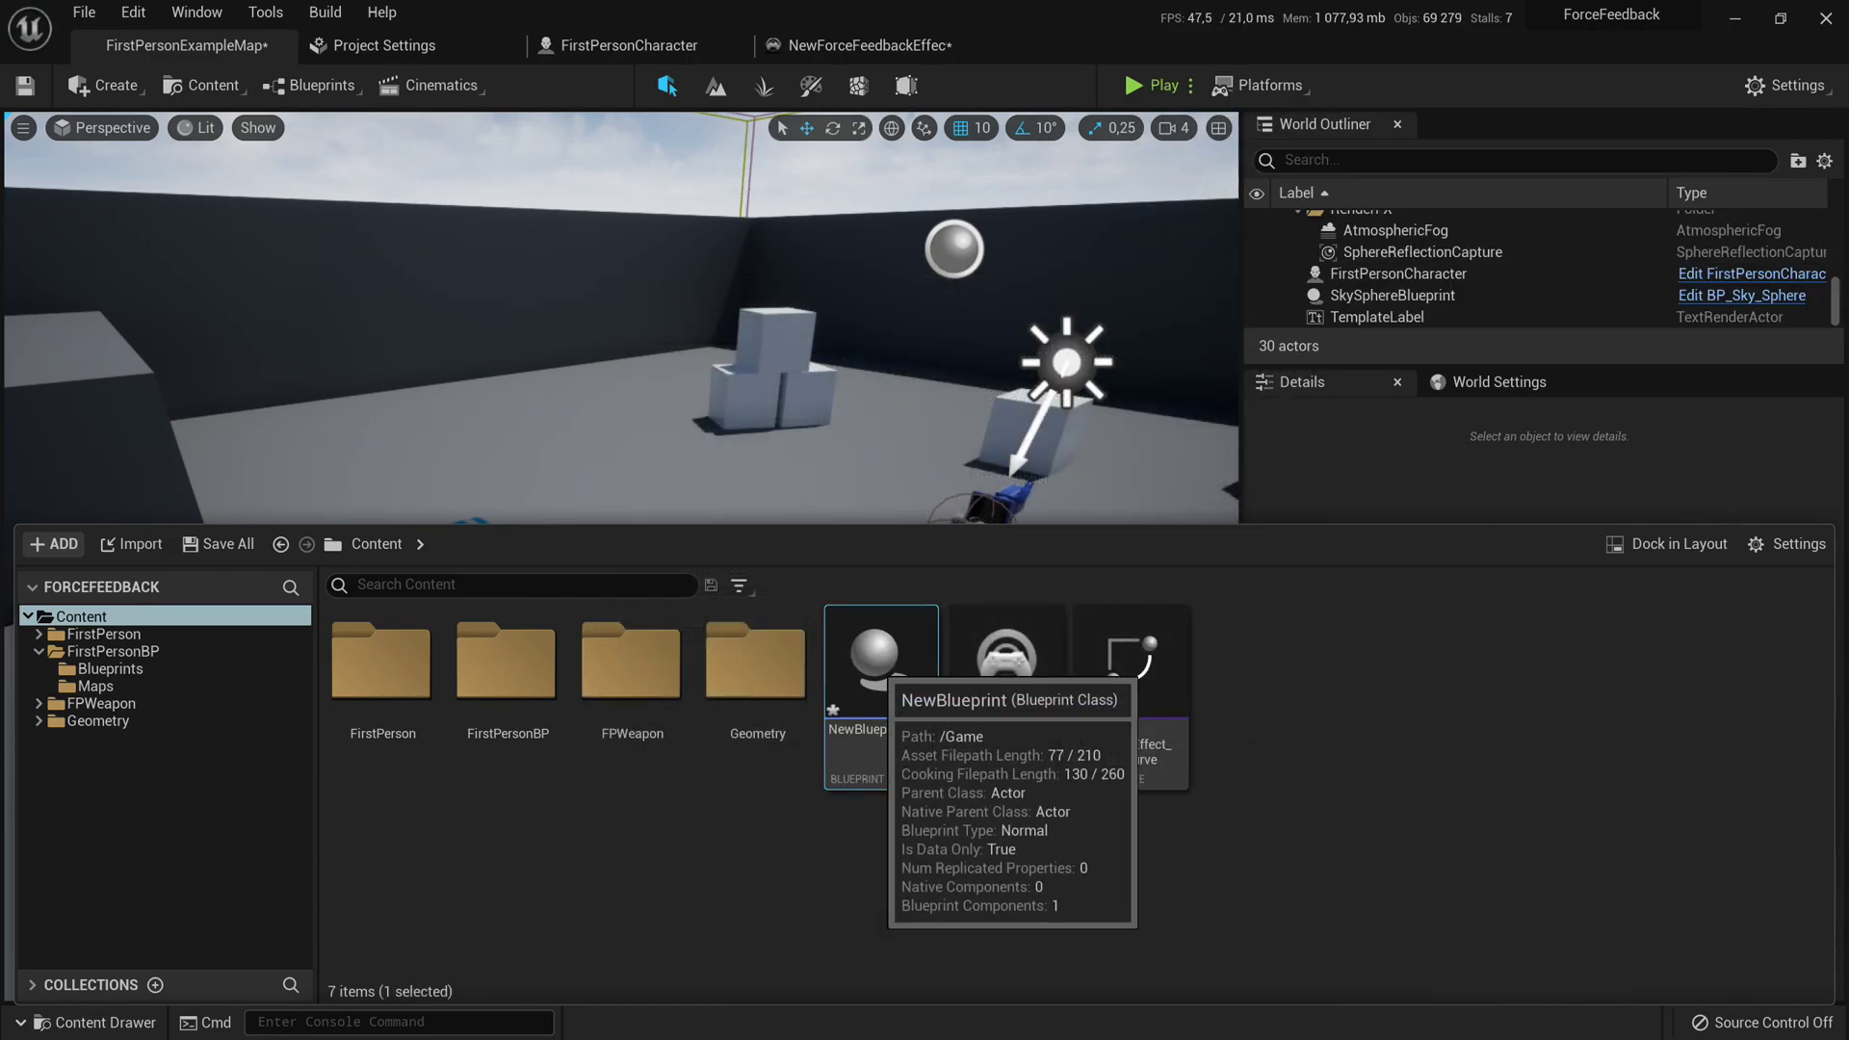
double_click(870, 653)
Step: Add a Force Feedback component to NewBlueprint with its effect set to NewForceFeedbackEffect
click(44, 155)
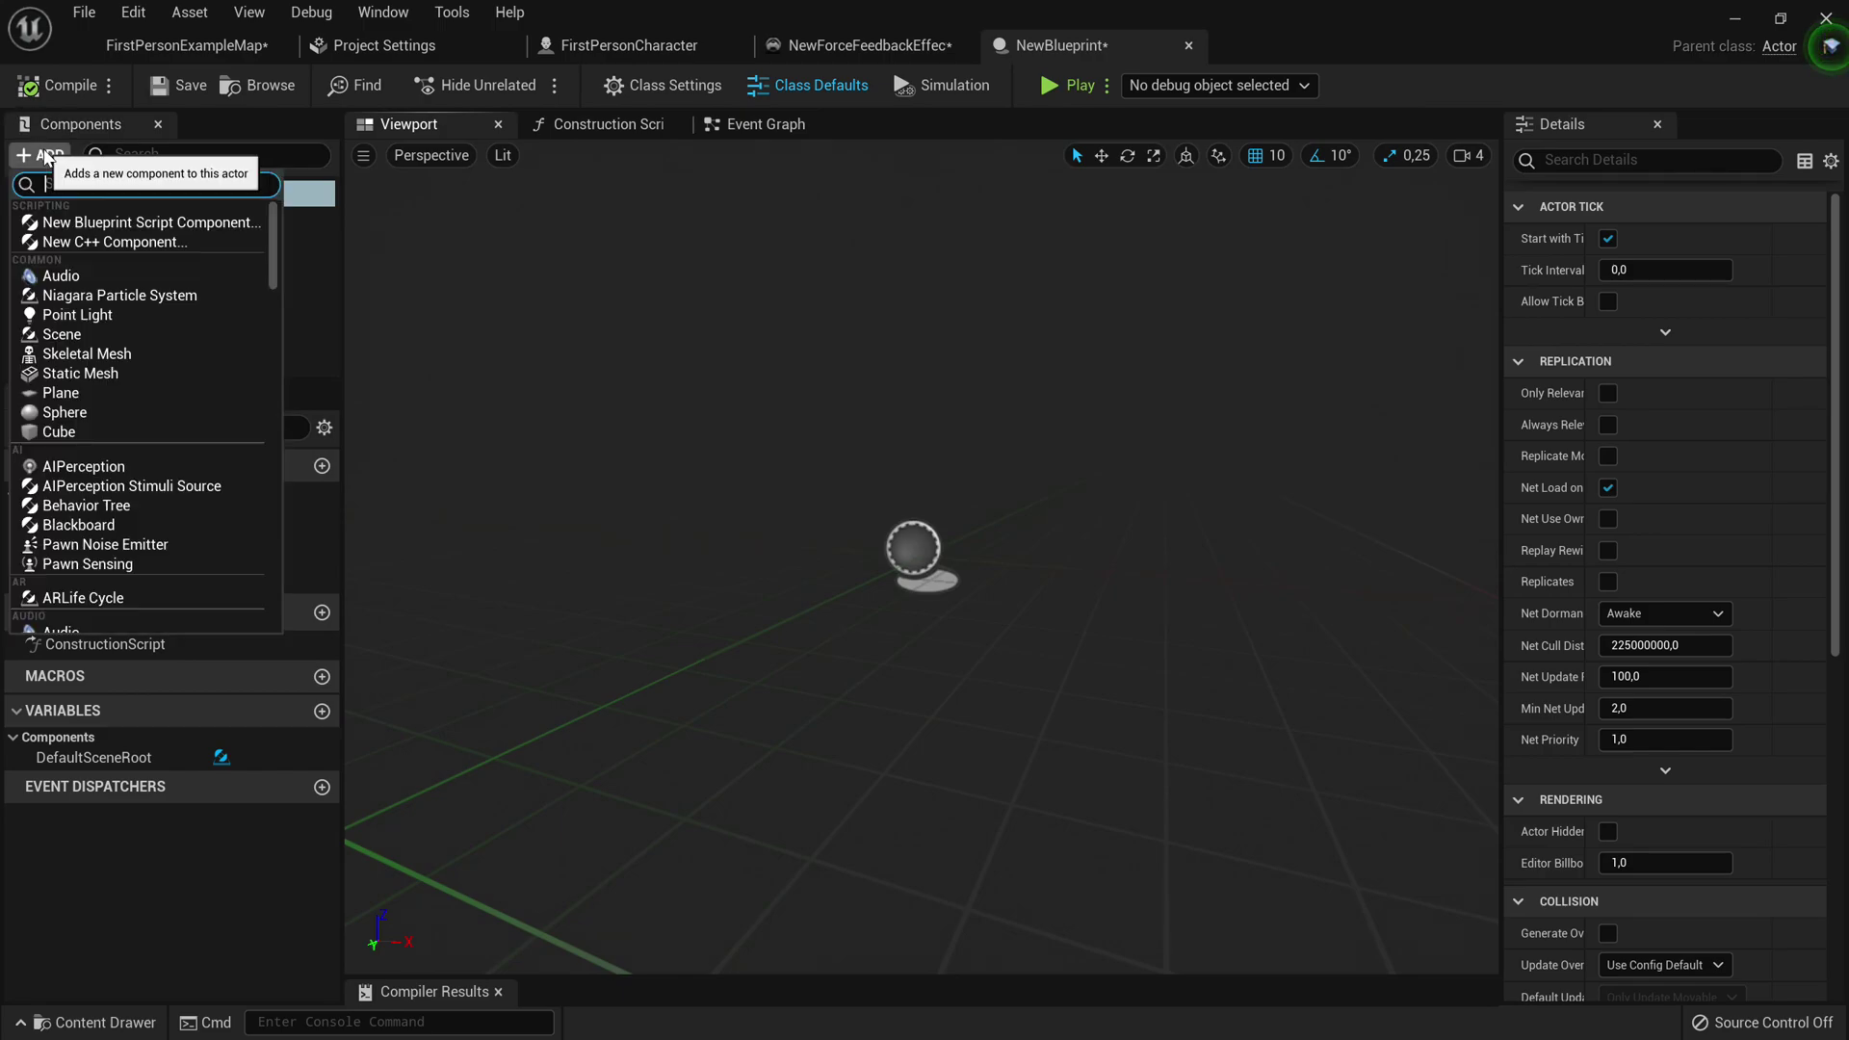
text(ror)
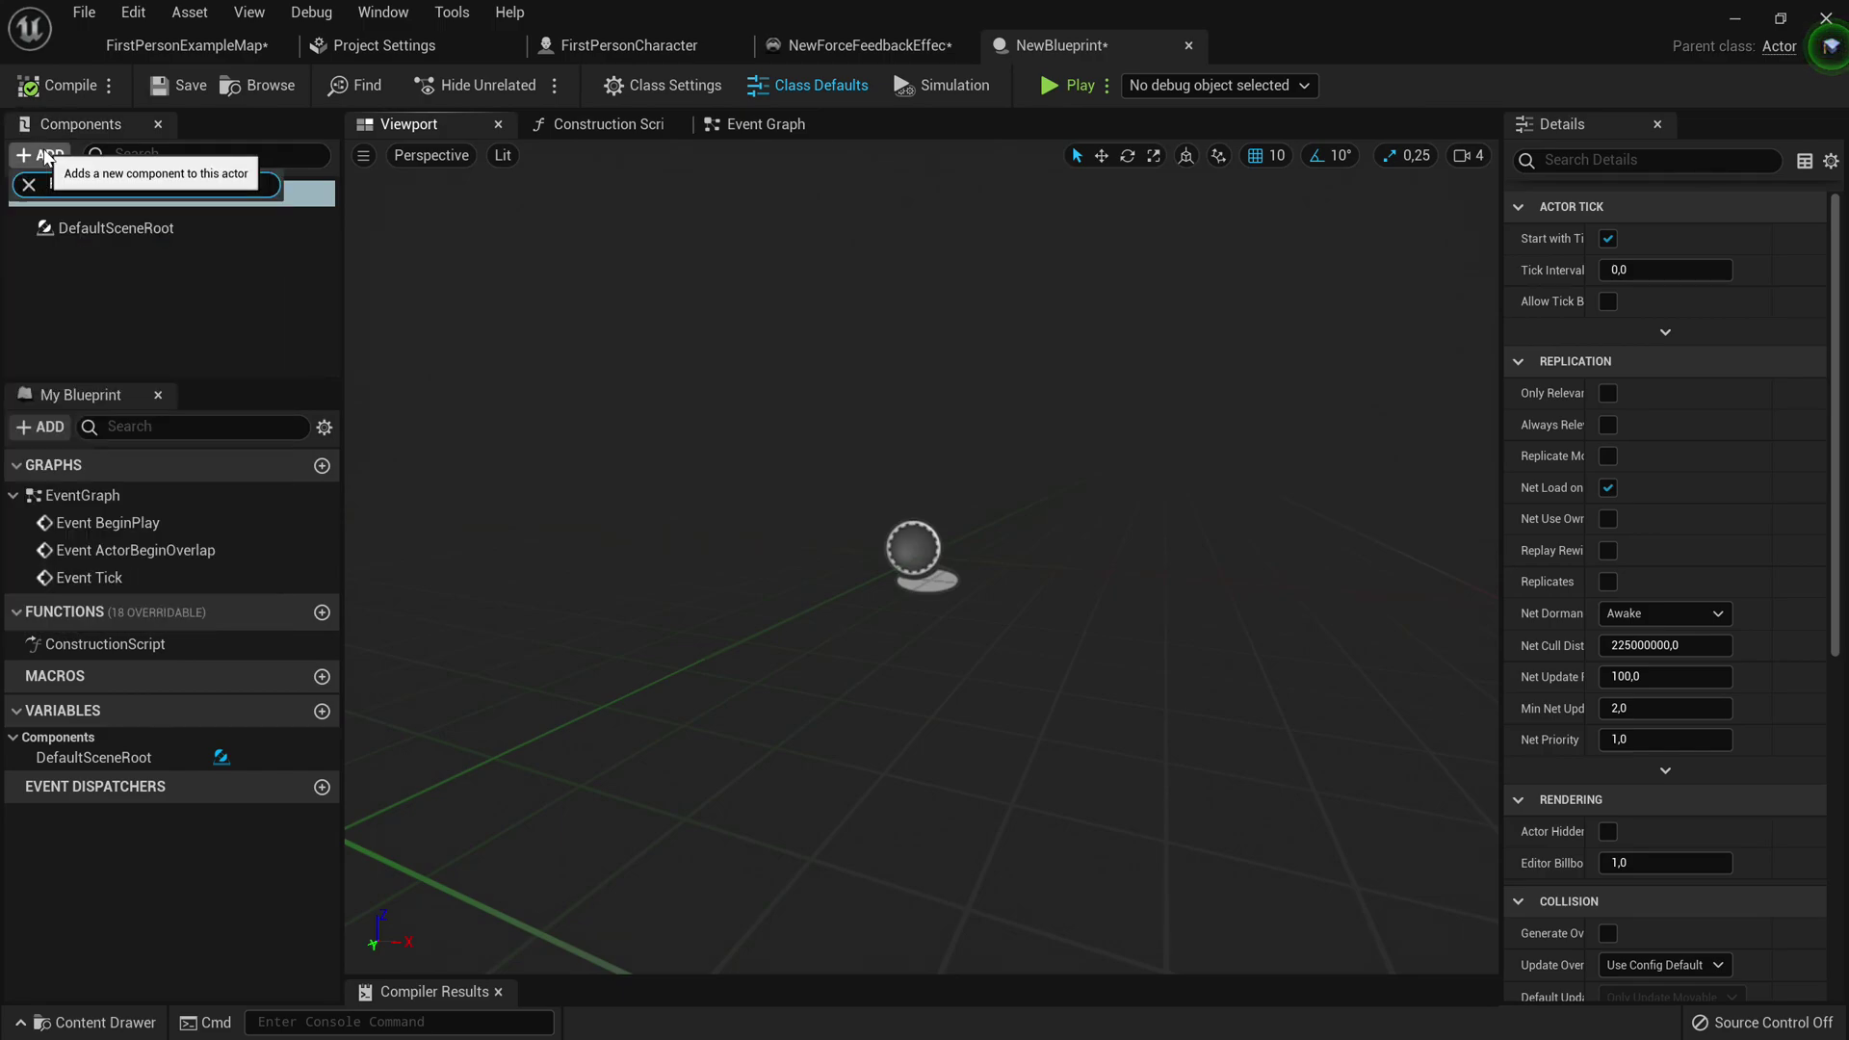
key(BackSpace)
key(BackSpace)
key(BackSpace)
text(F)
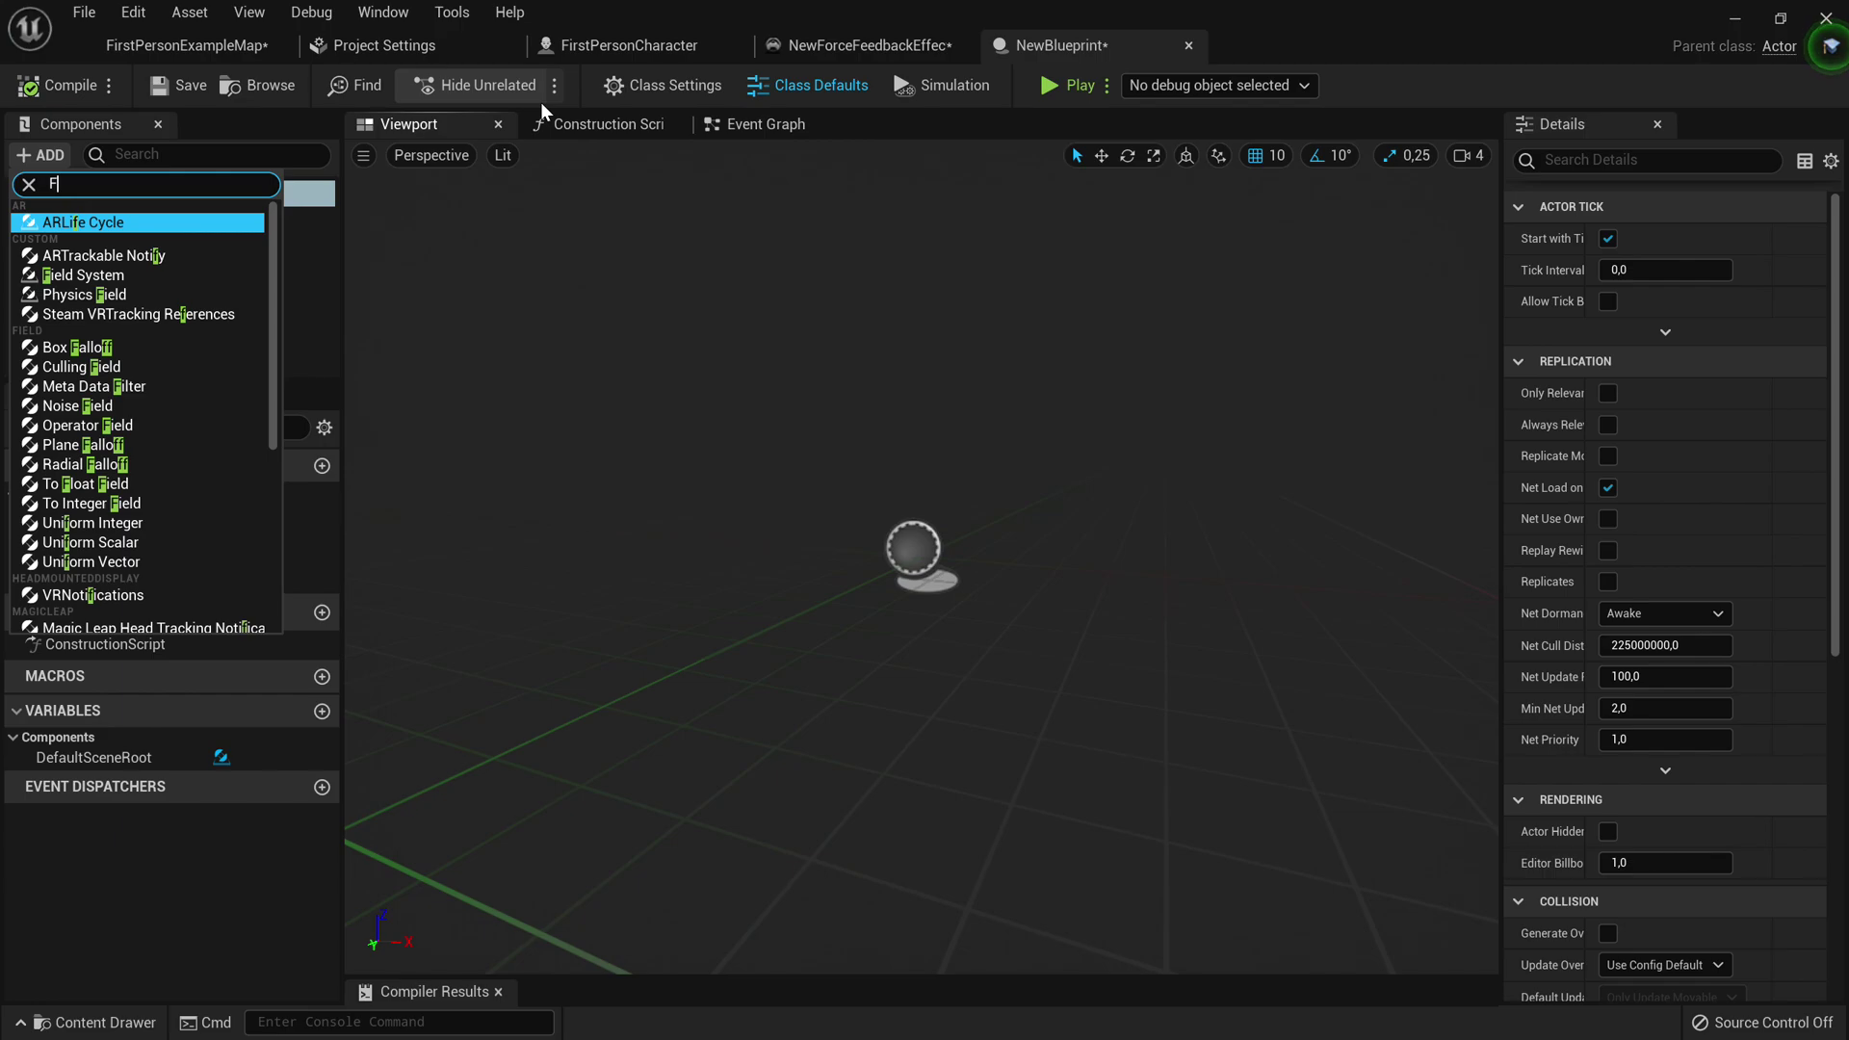
text(orce)
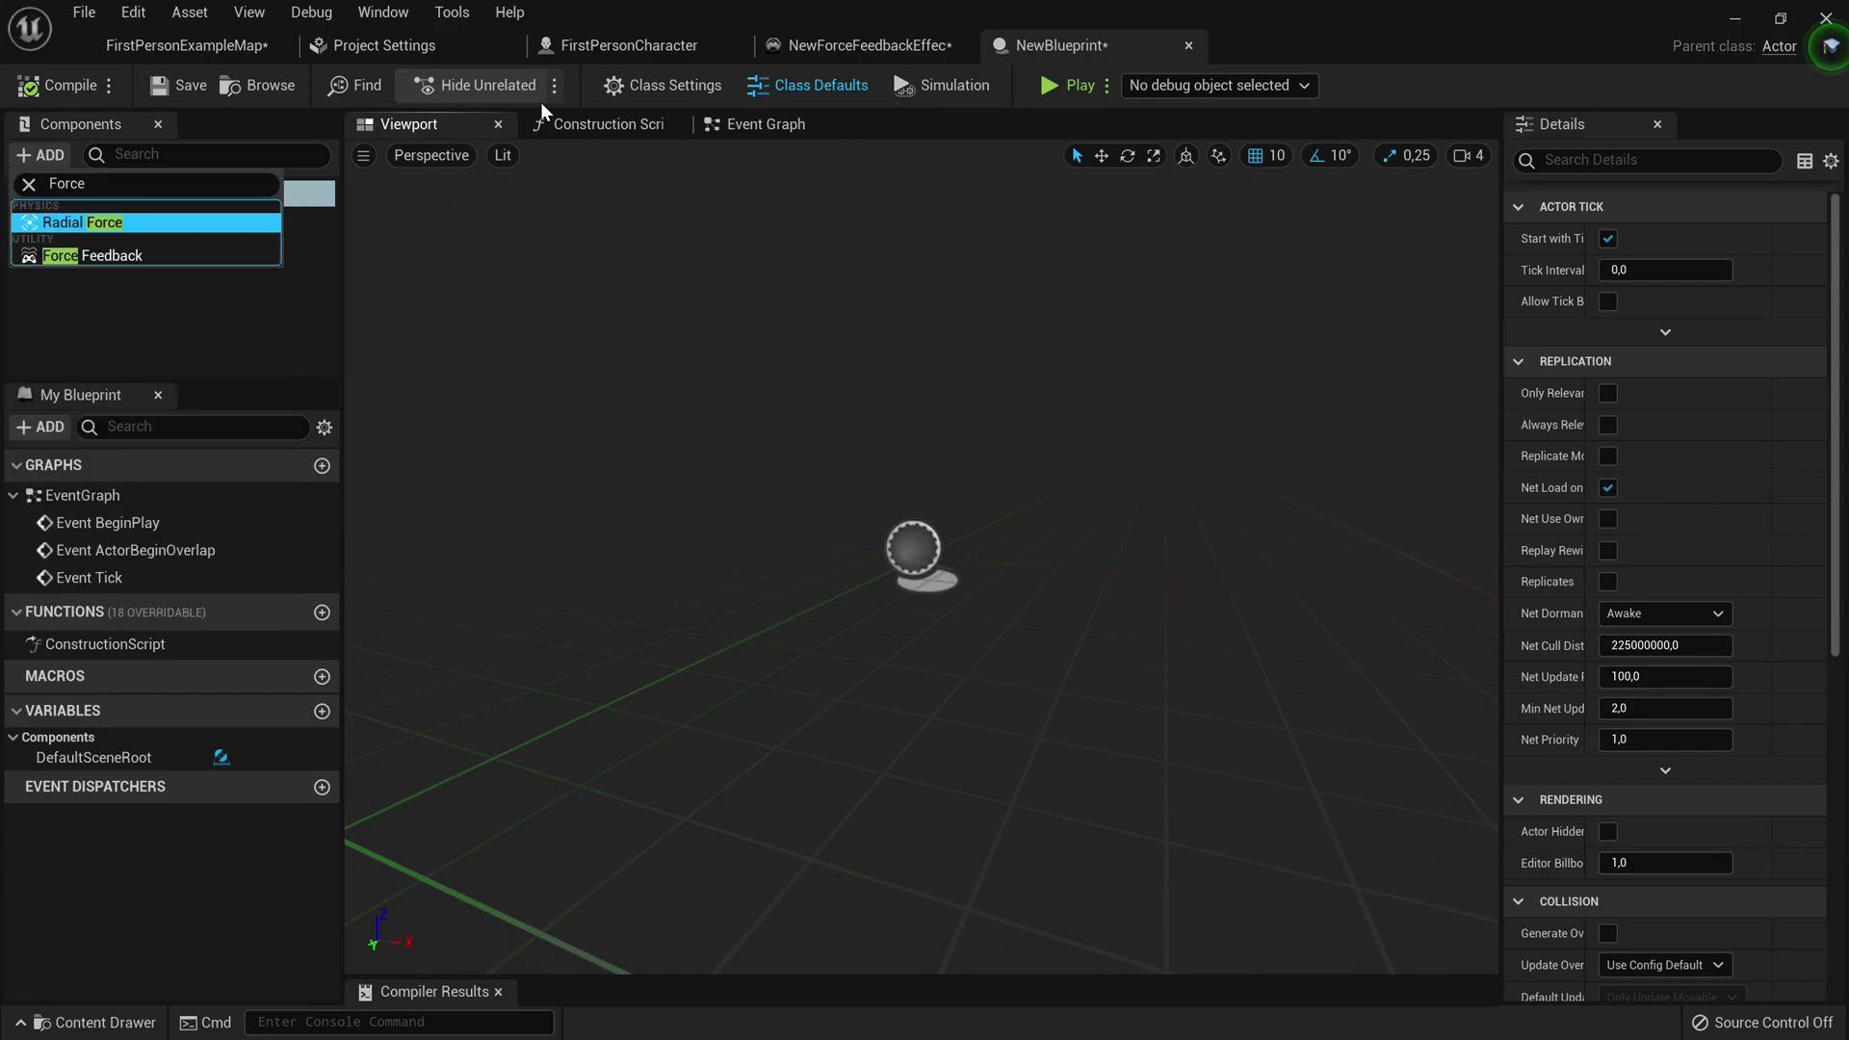
key(Down)
key(Escape)
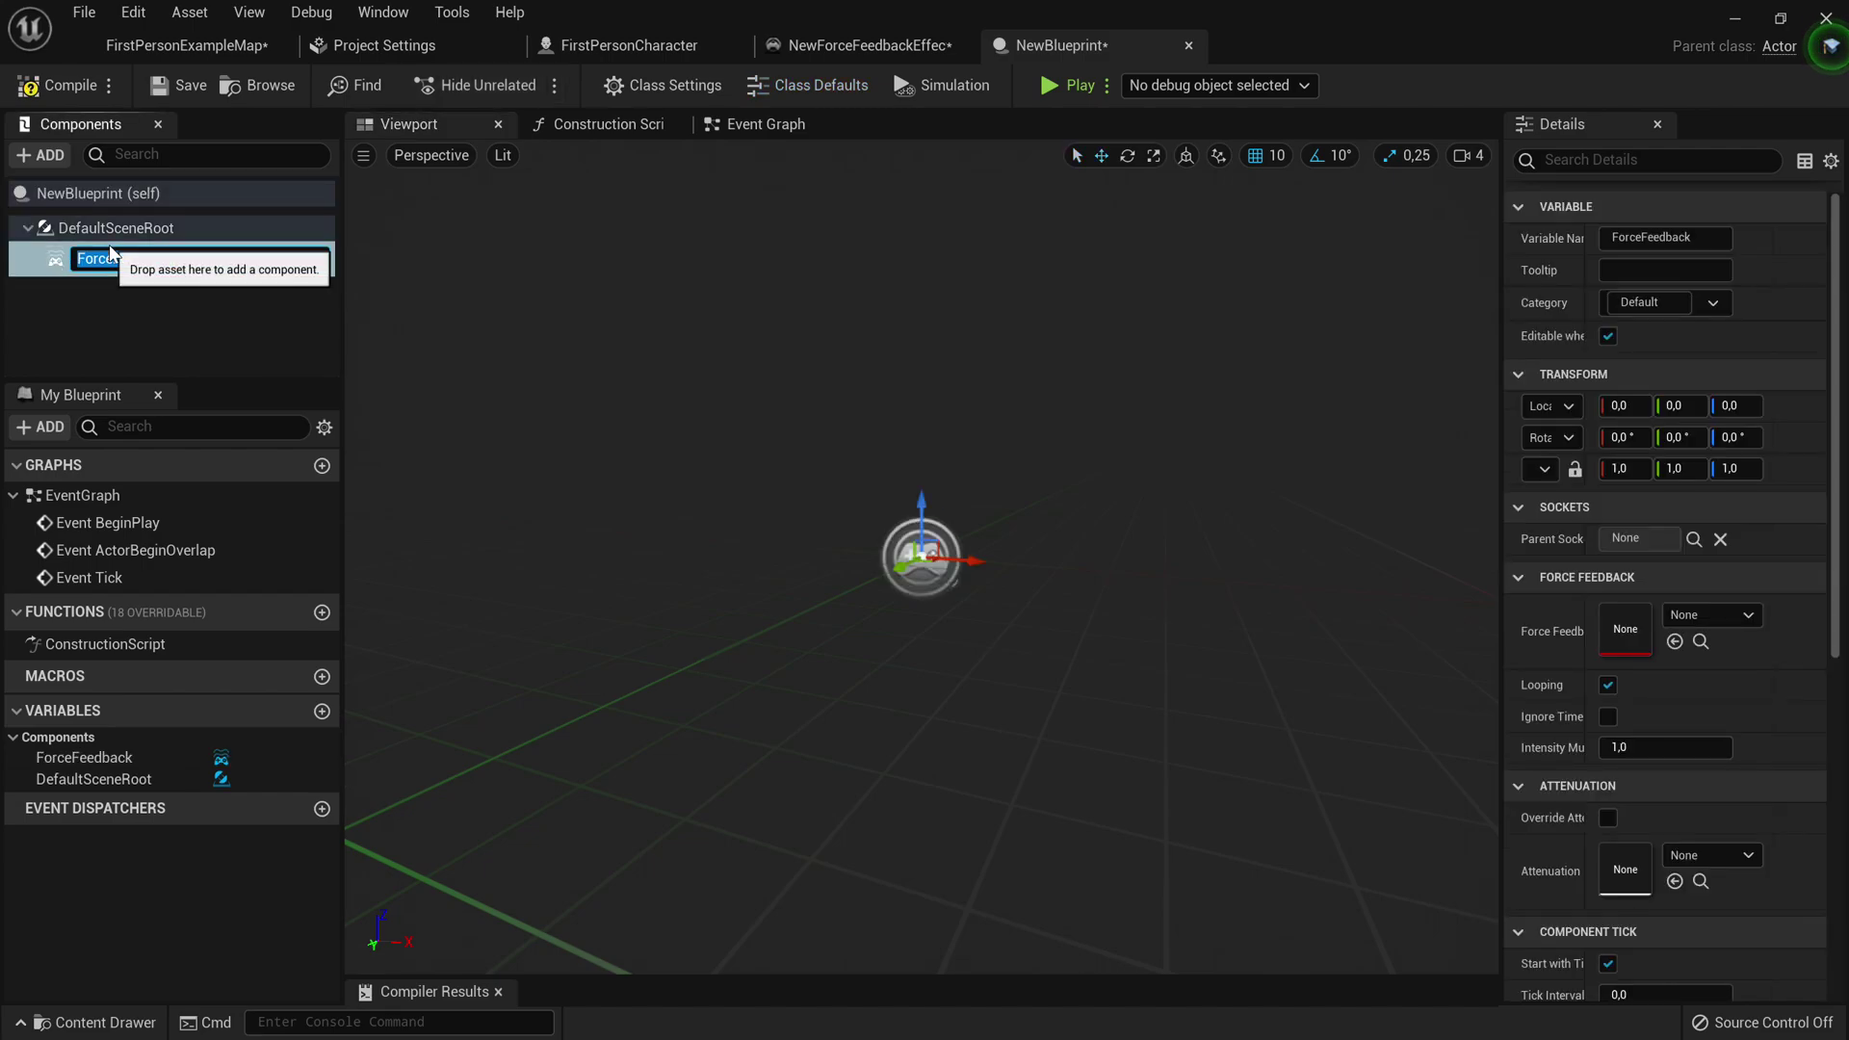
click(1718, 612)
click(1679, 325)
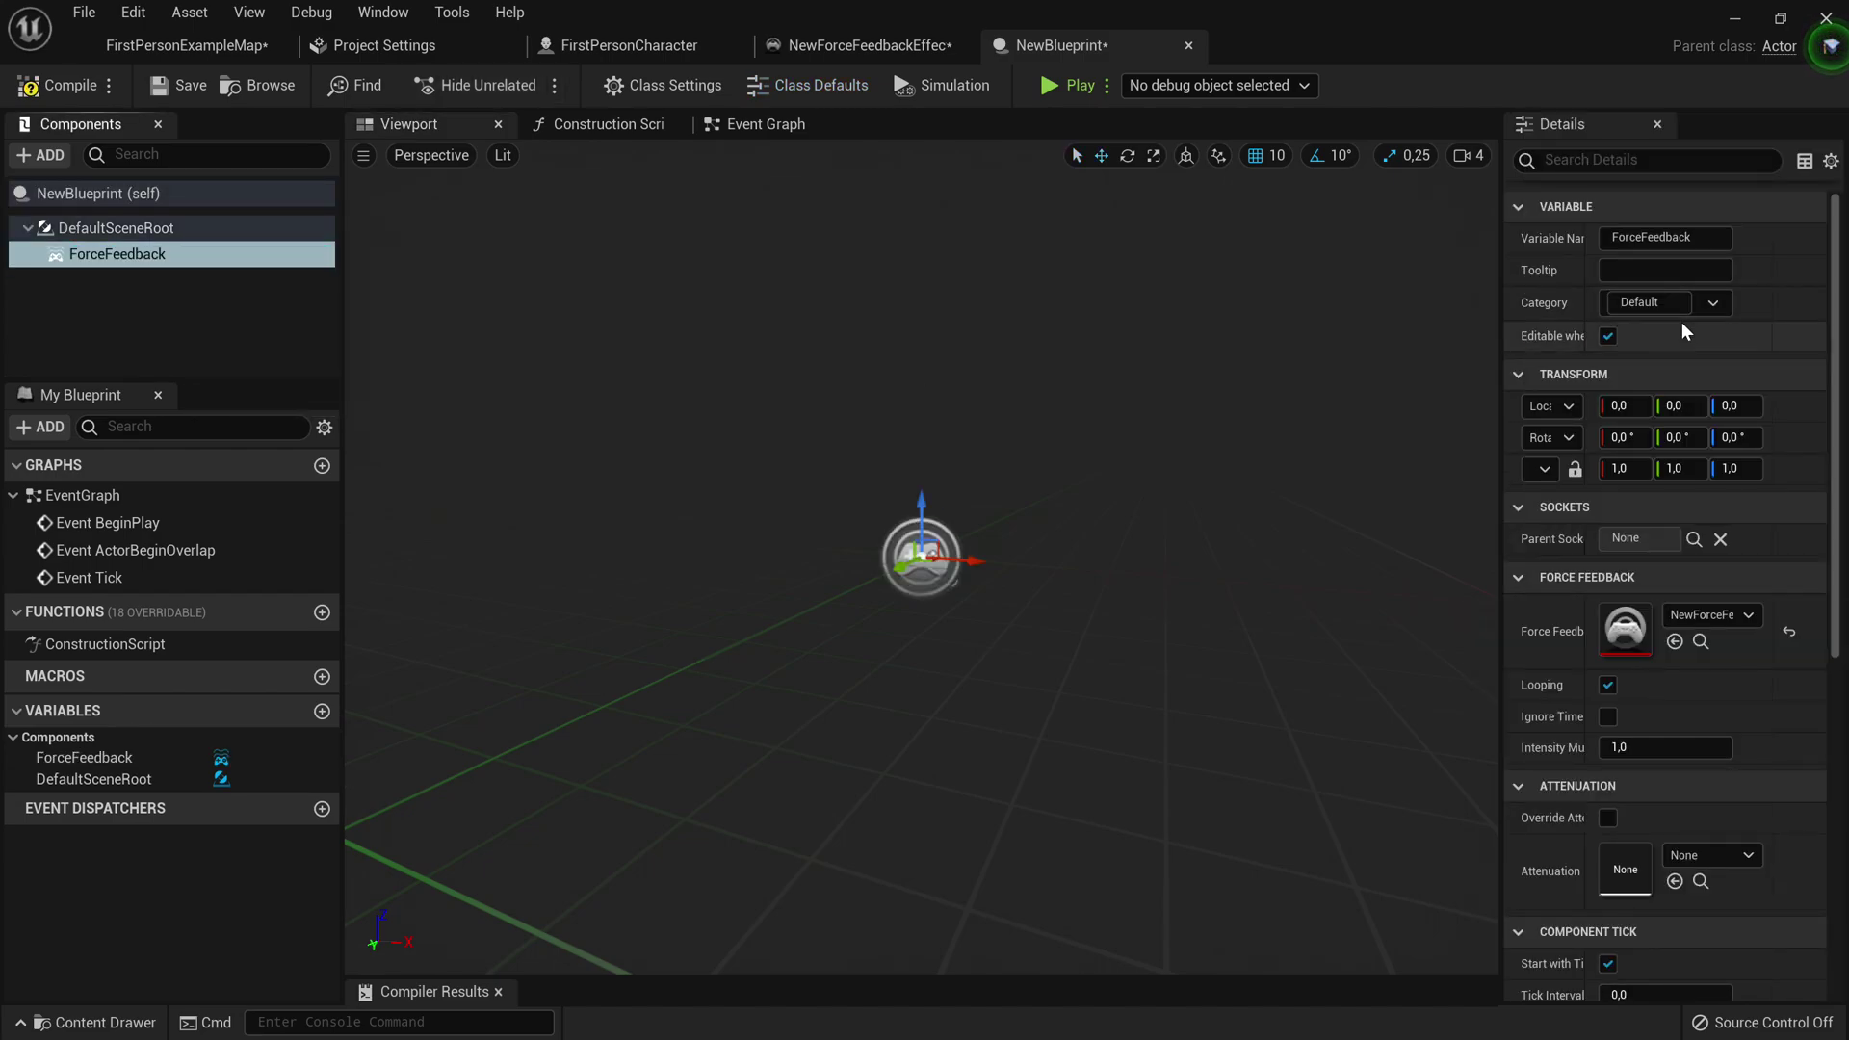
Step: Compile and save NewBlueprint, then return to the level with the Content Drawer up
click(58, 86)
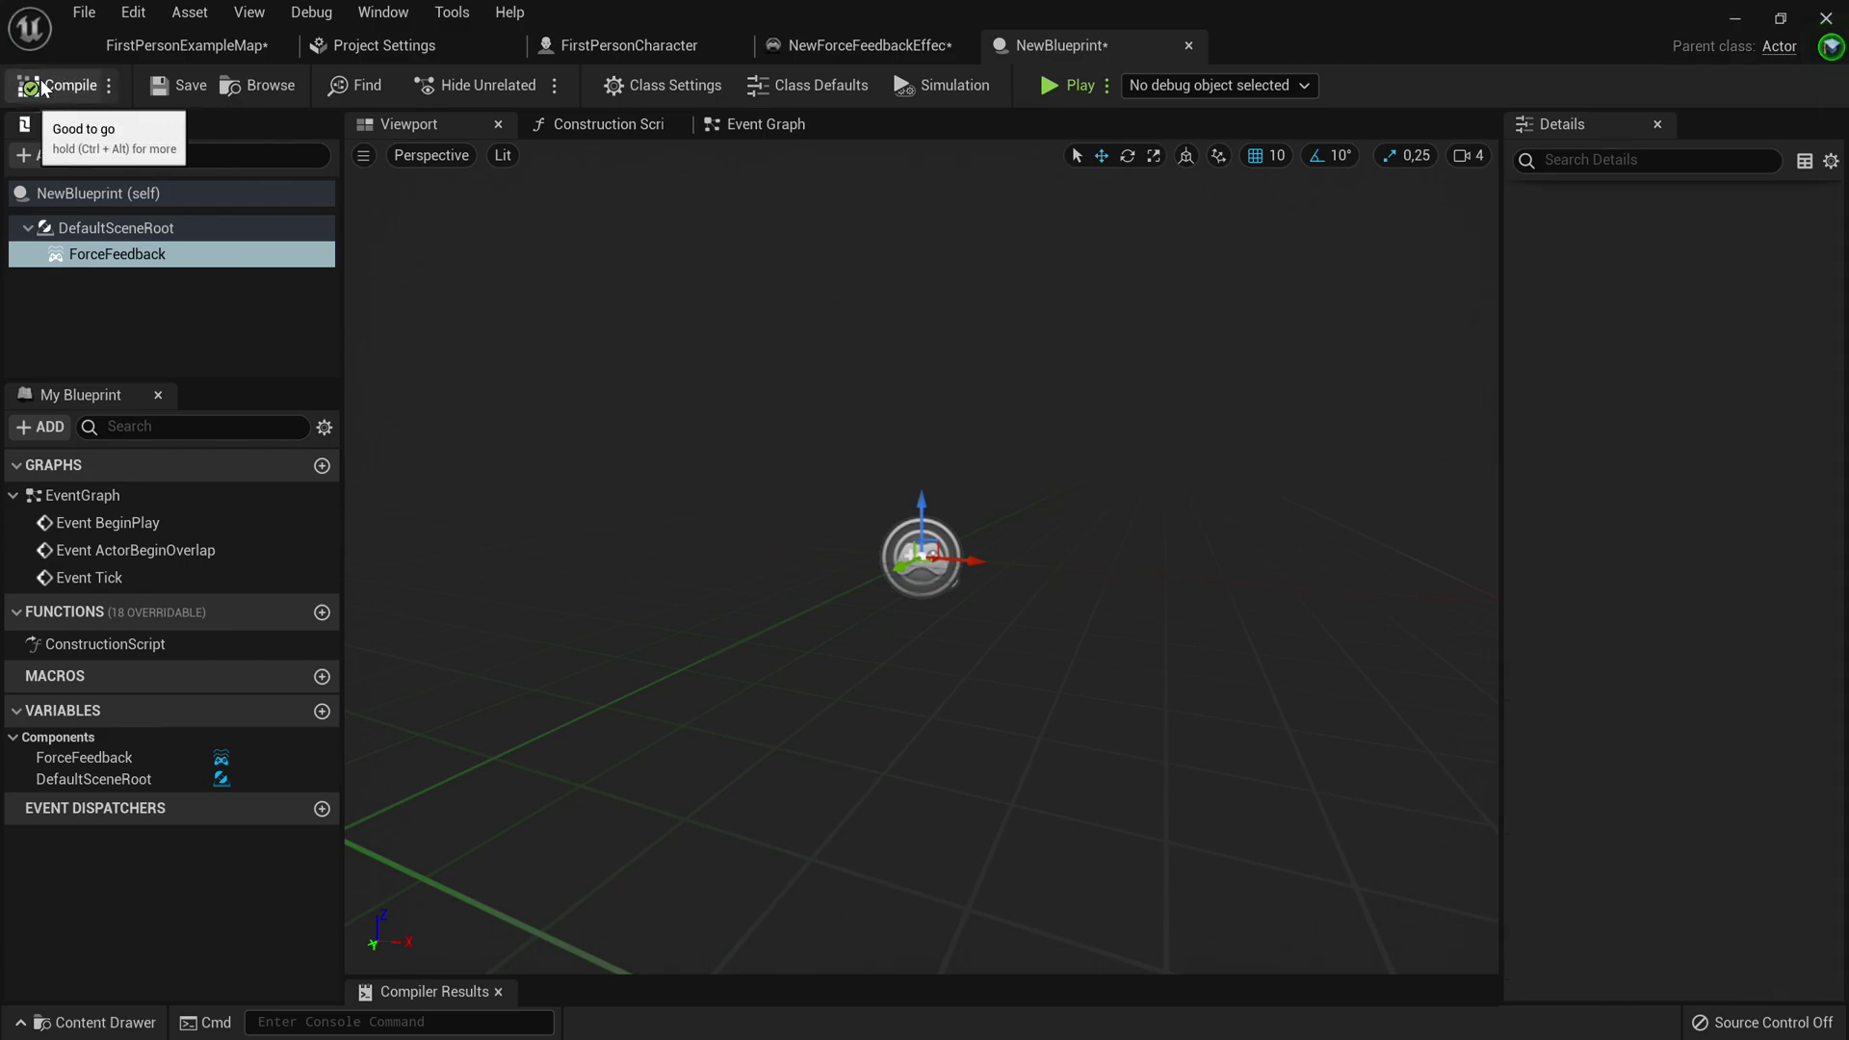
click(188, 88)
click(186, 45)
key(ctrl+space)
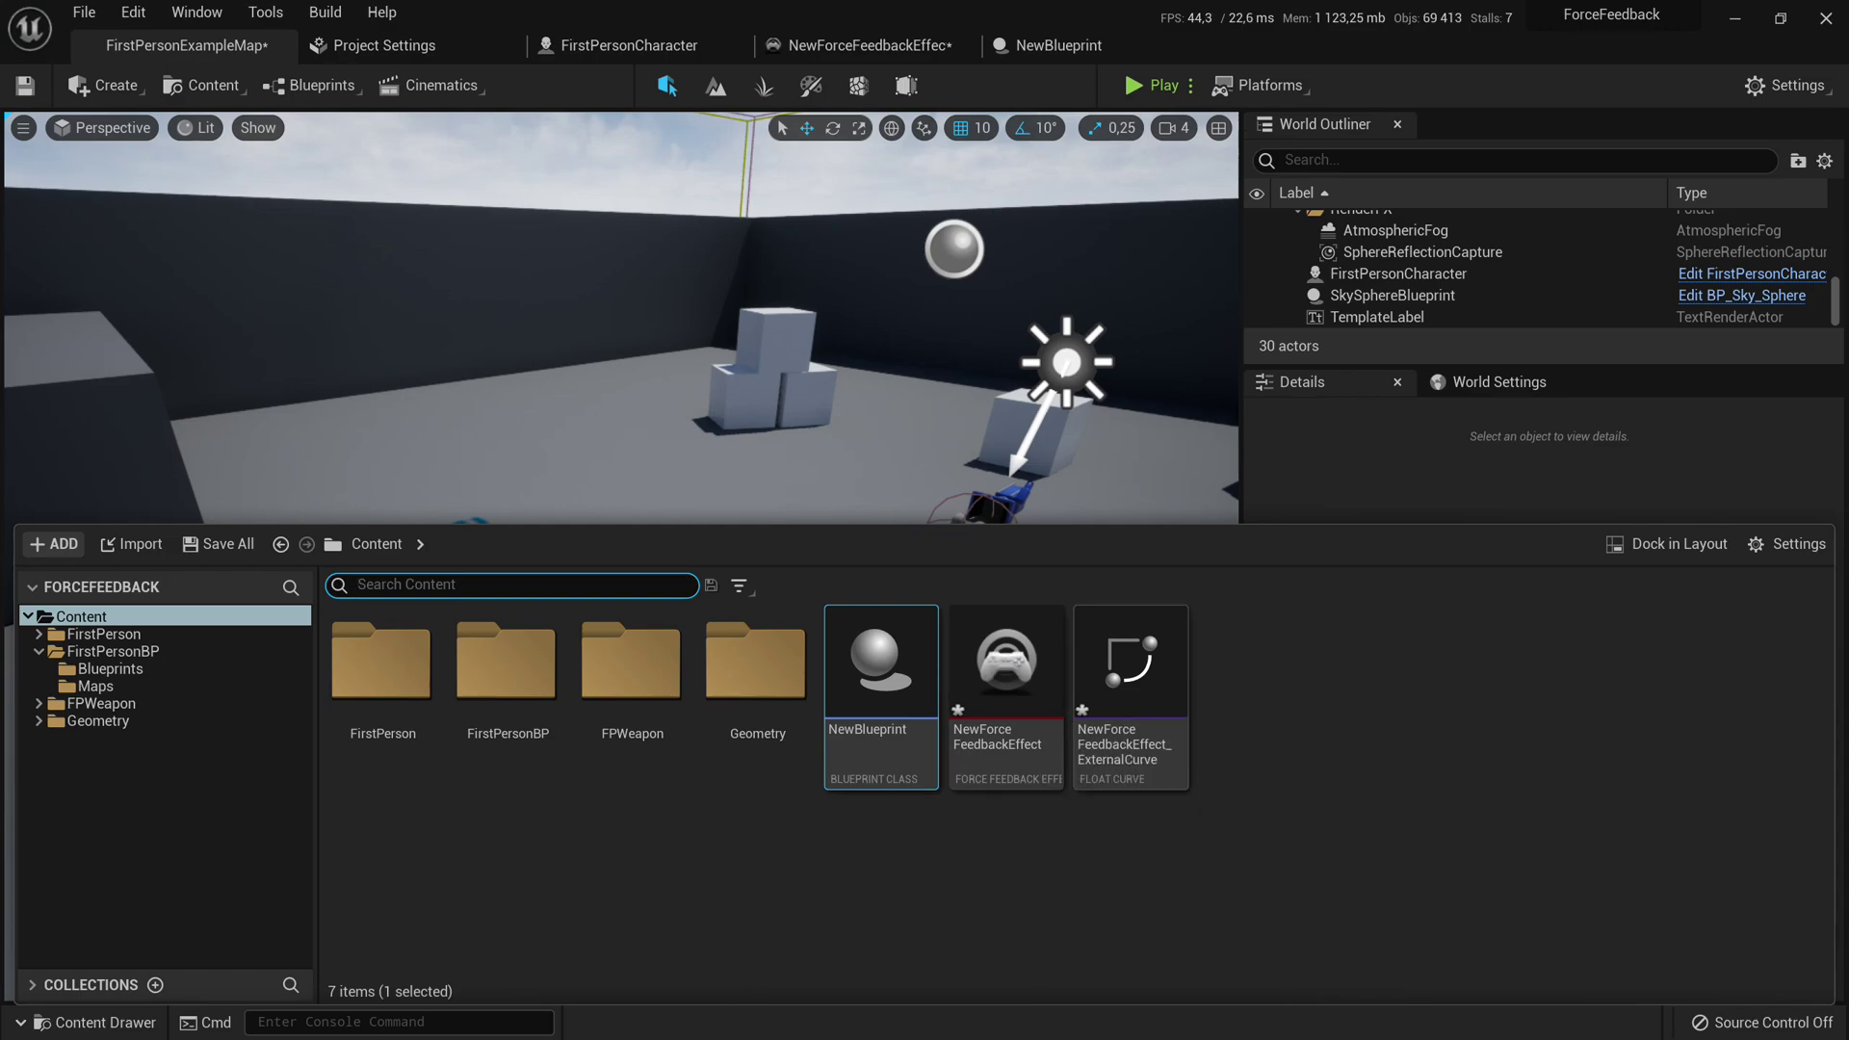
Step: Drop a NewBlueprint actor into the level at -90, 670, 170 and focus the view on it
key(ctrl+space)
drag(534, 498, 535, 501)
key(f)
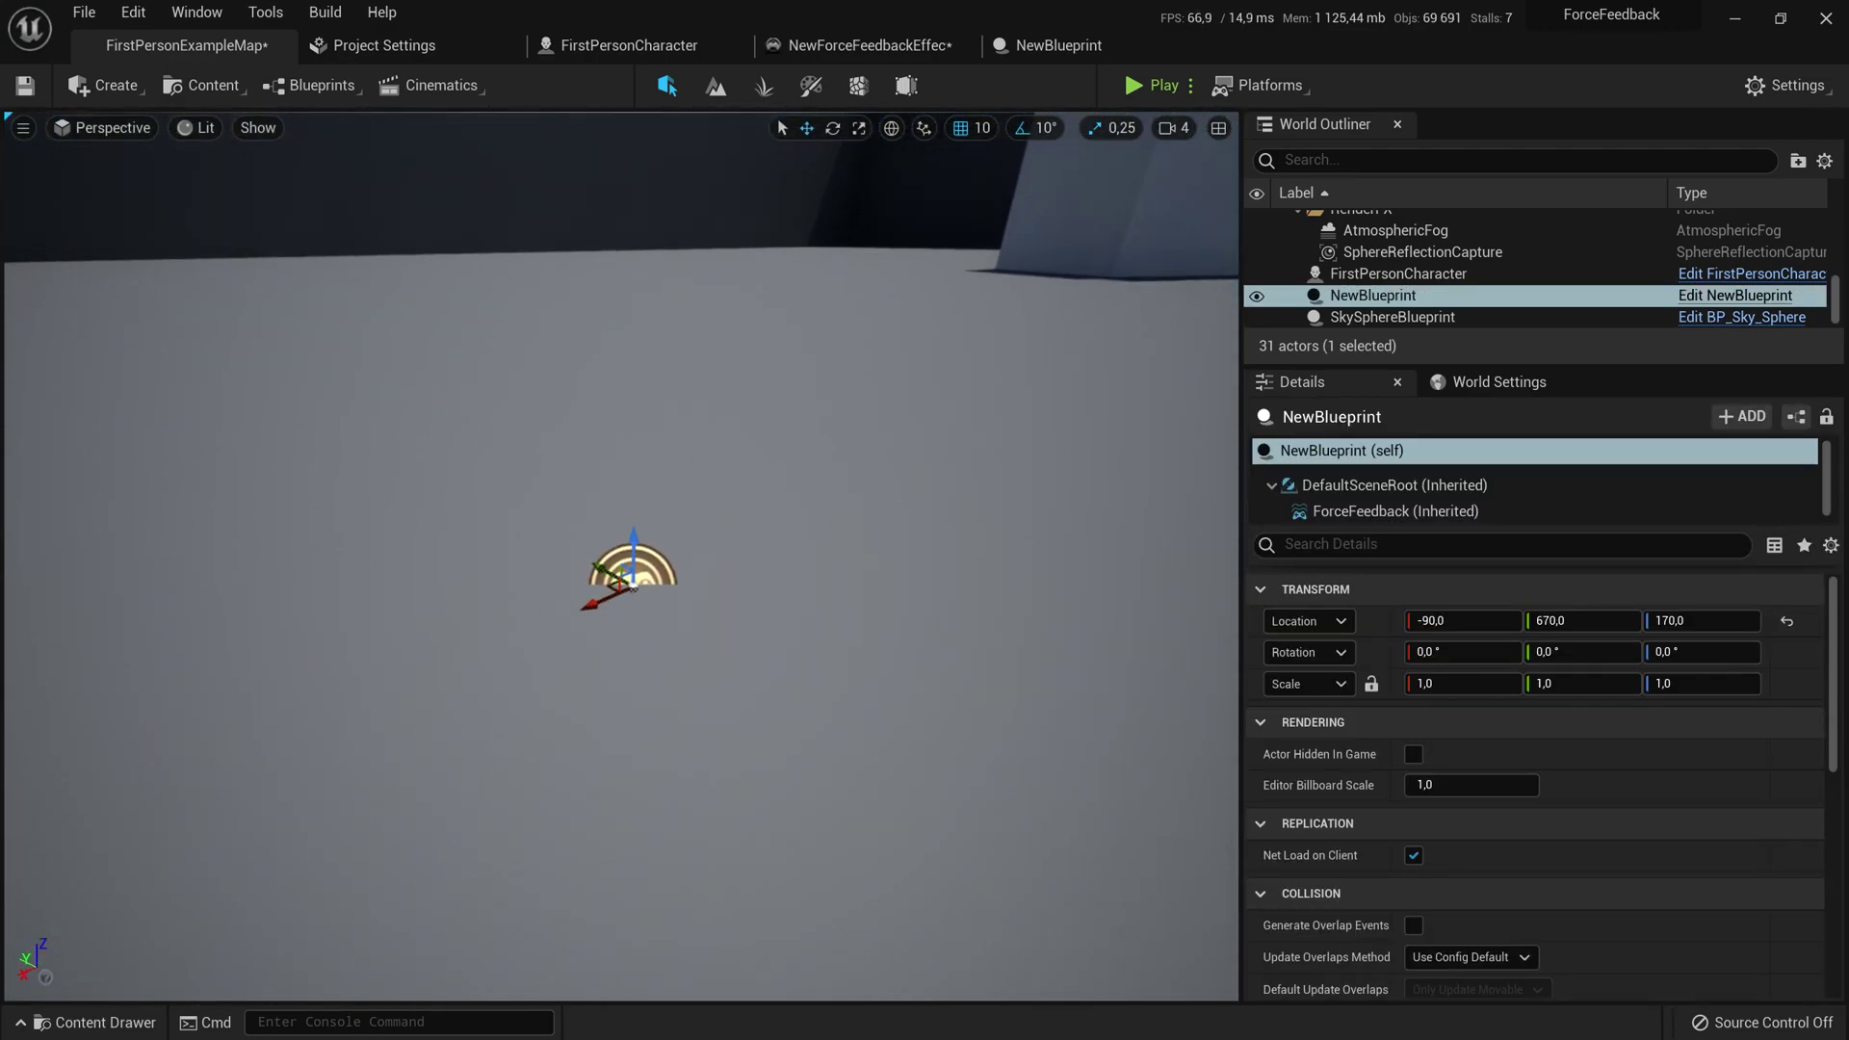
scroll(1403, 681, down, 4)
right_drag(1118, 668, 385, 384)
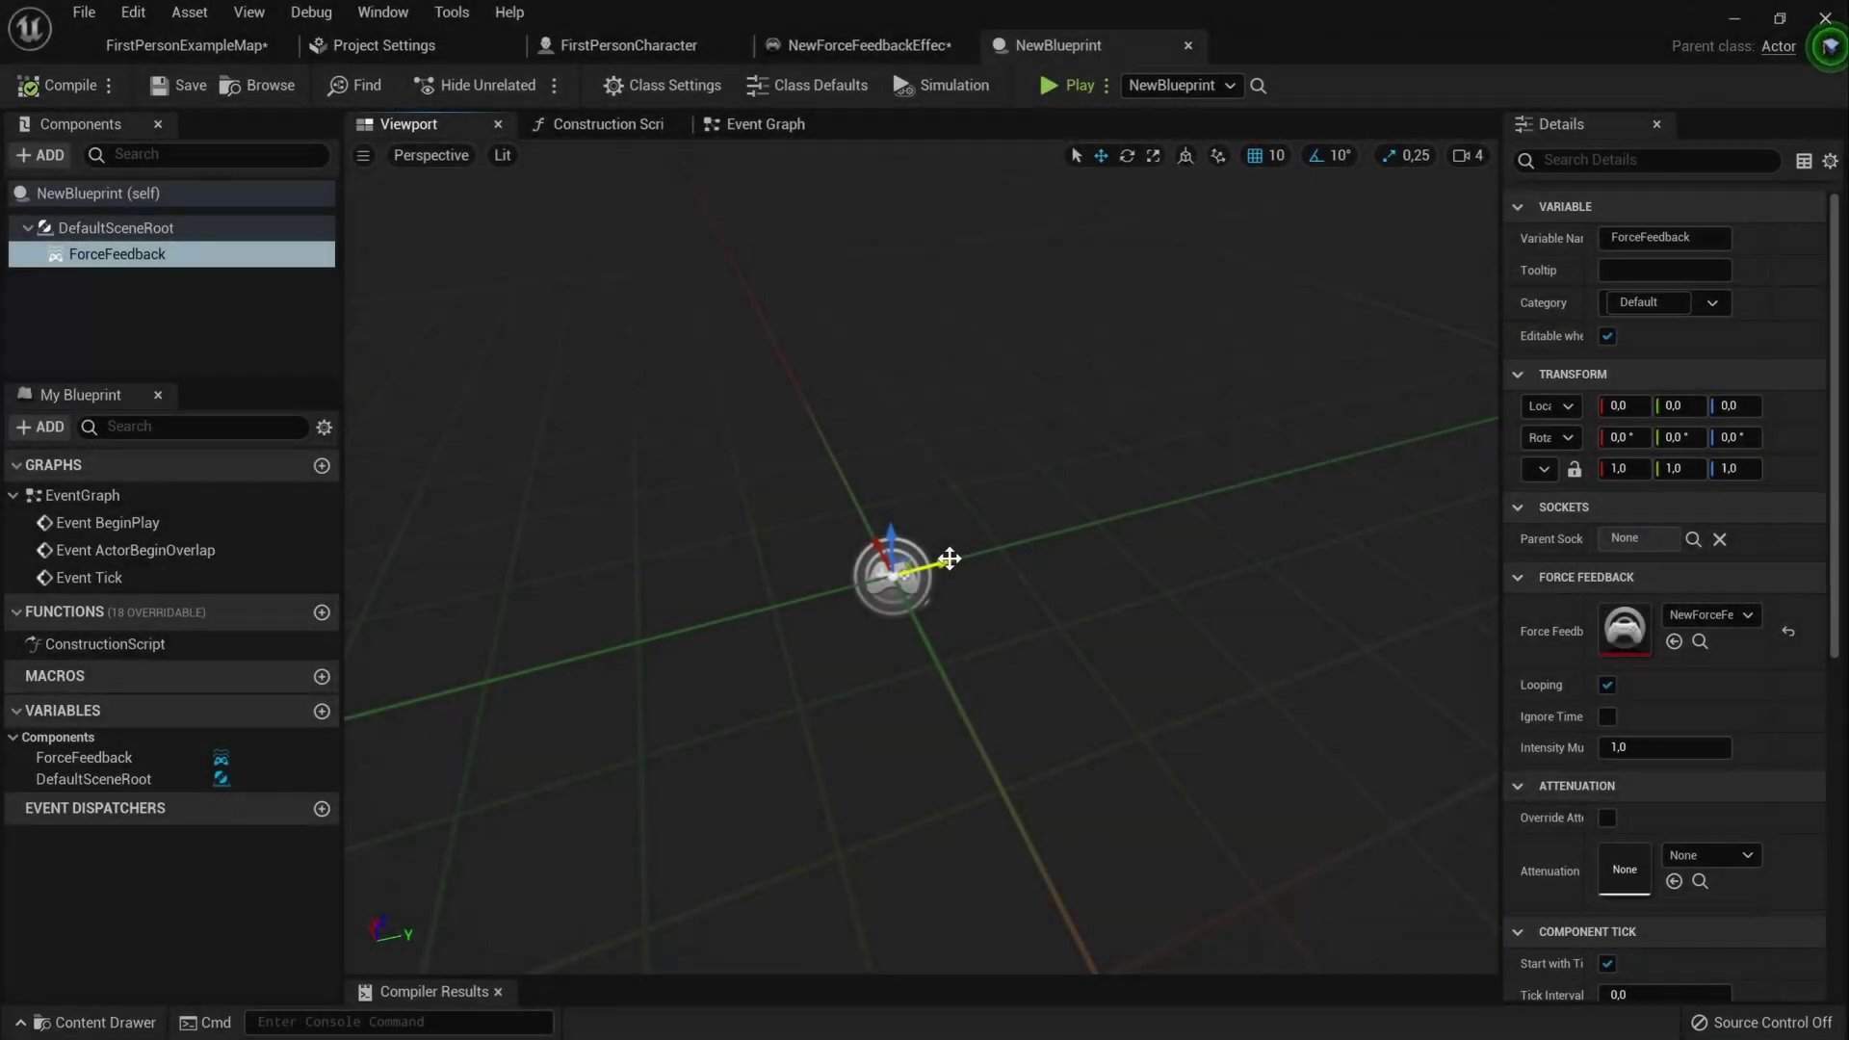